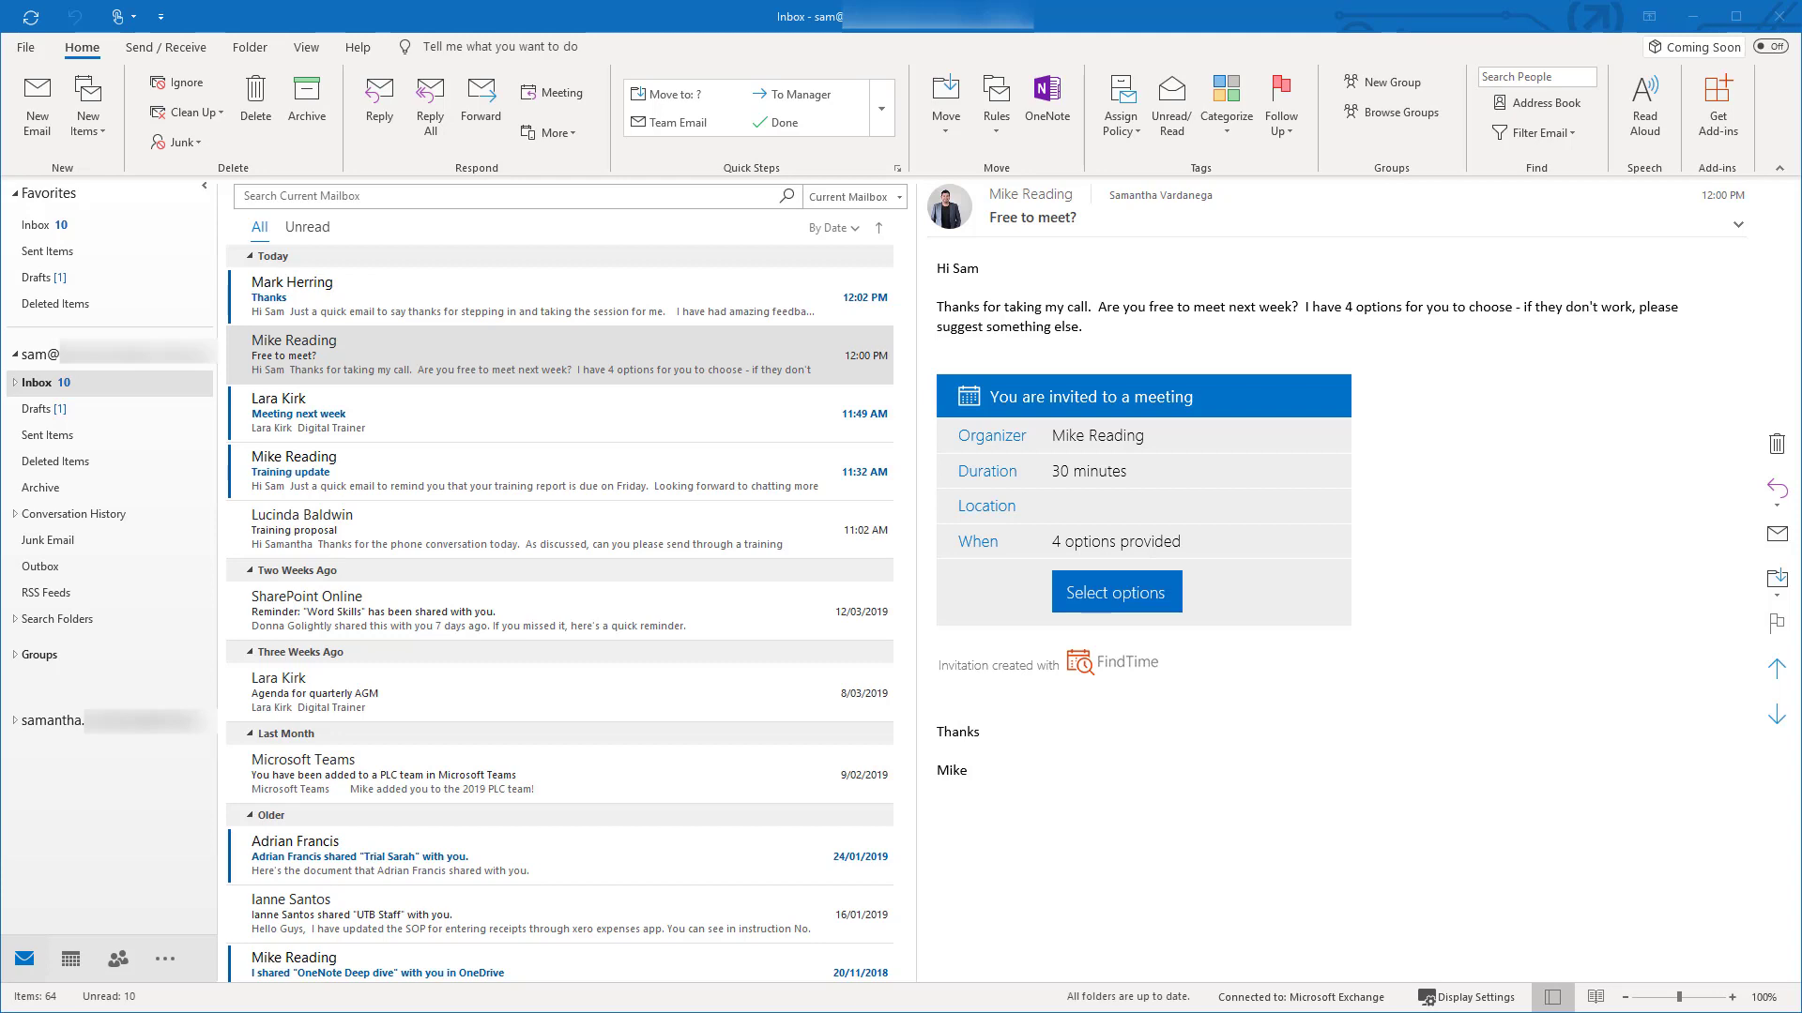
Select the Inbox and list the search scopes, from Current Folder to All Outlook Items.
{"action": "left_click", "coordinate": [563, 355]}
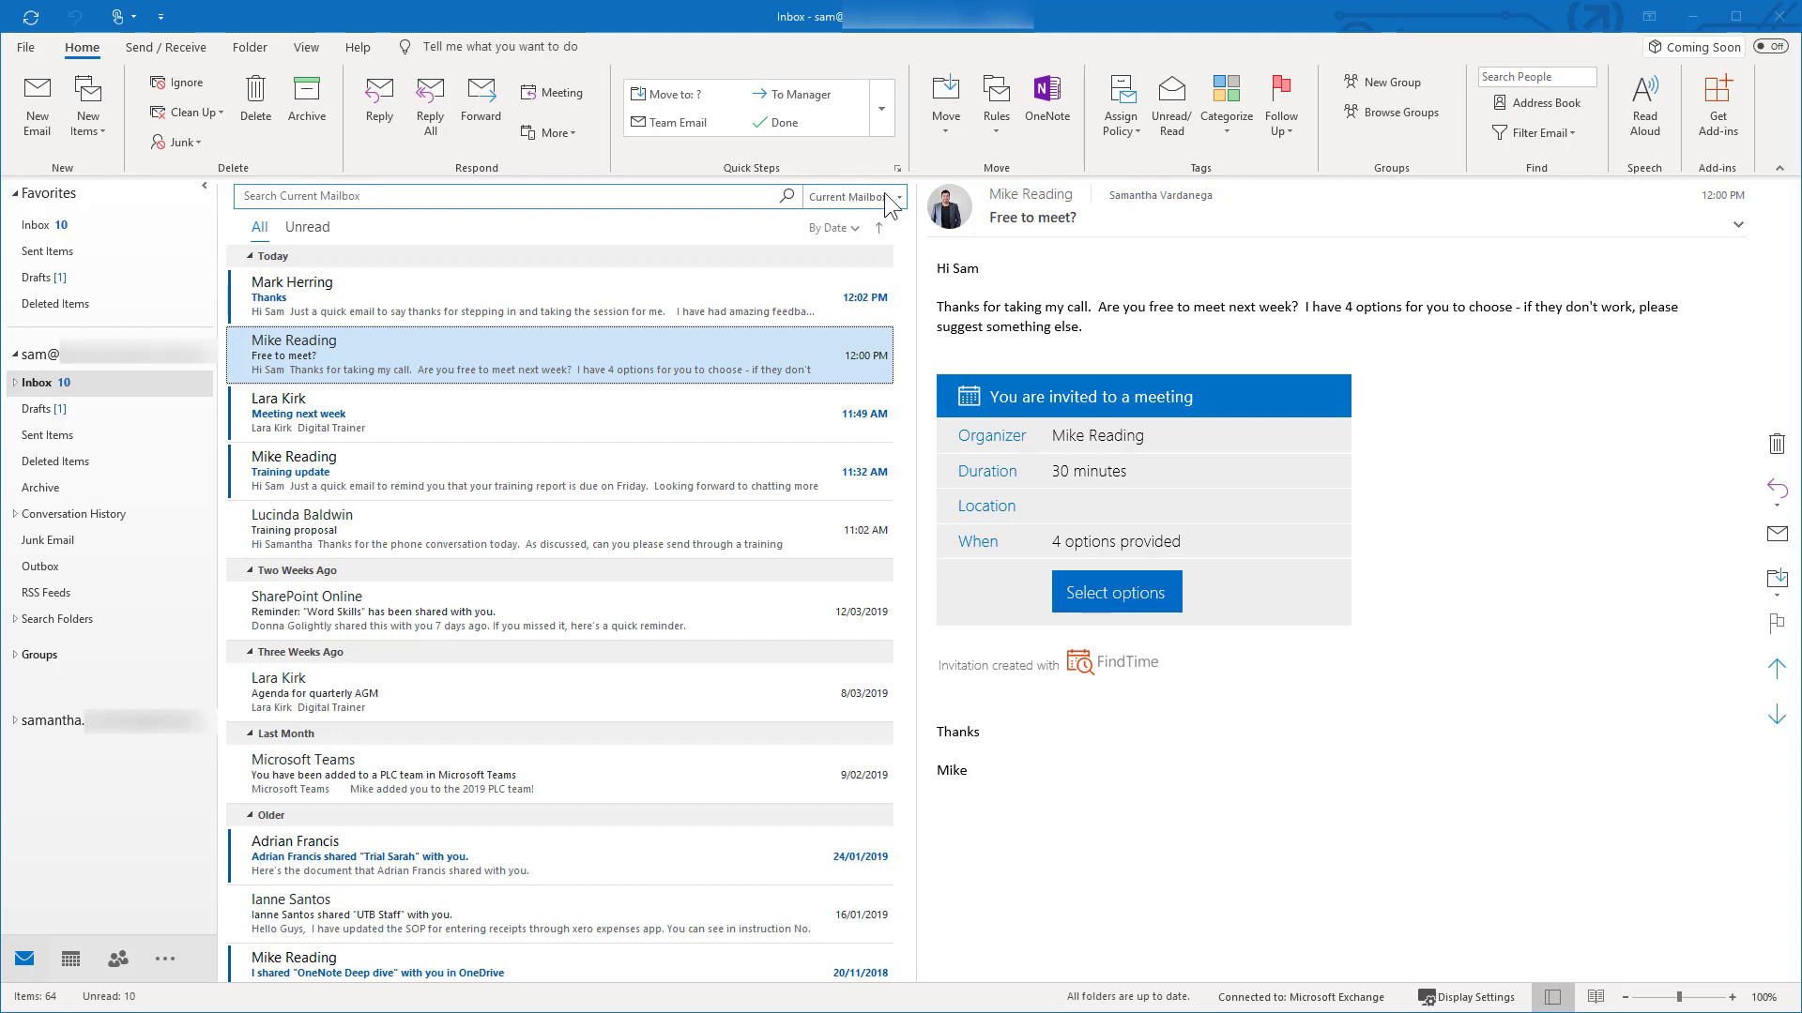
{"action": "left_click", "coordinate": [48, 386]}
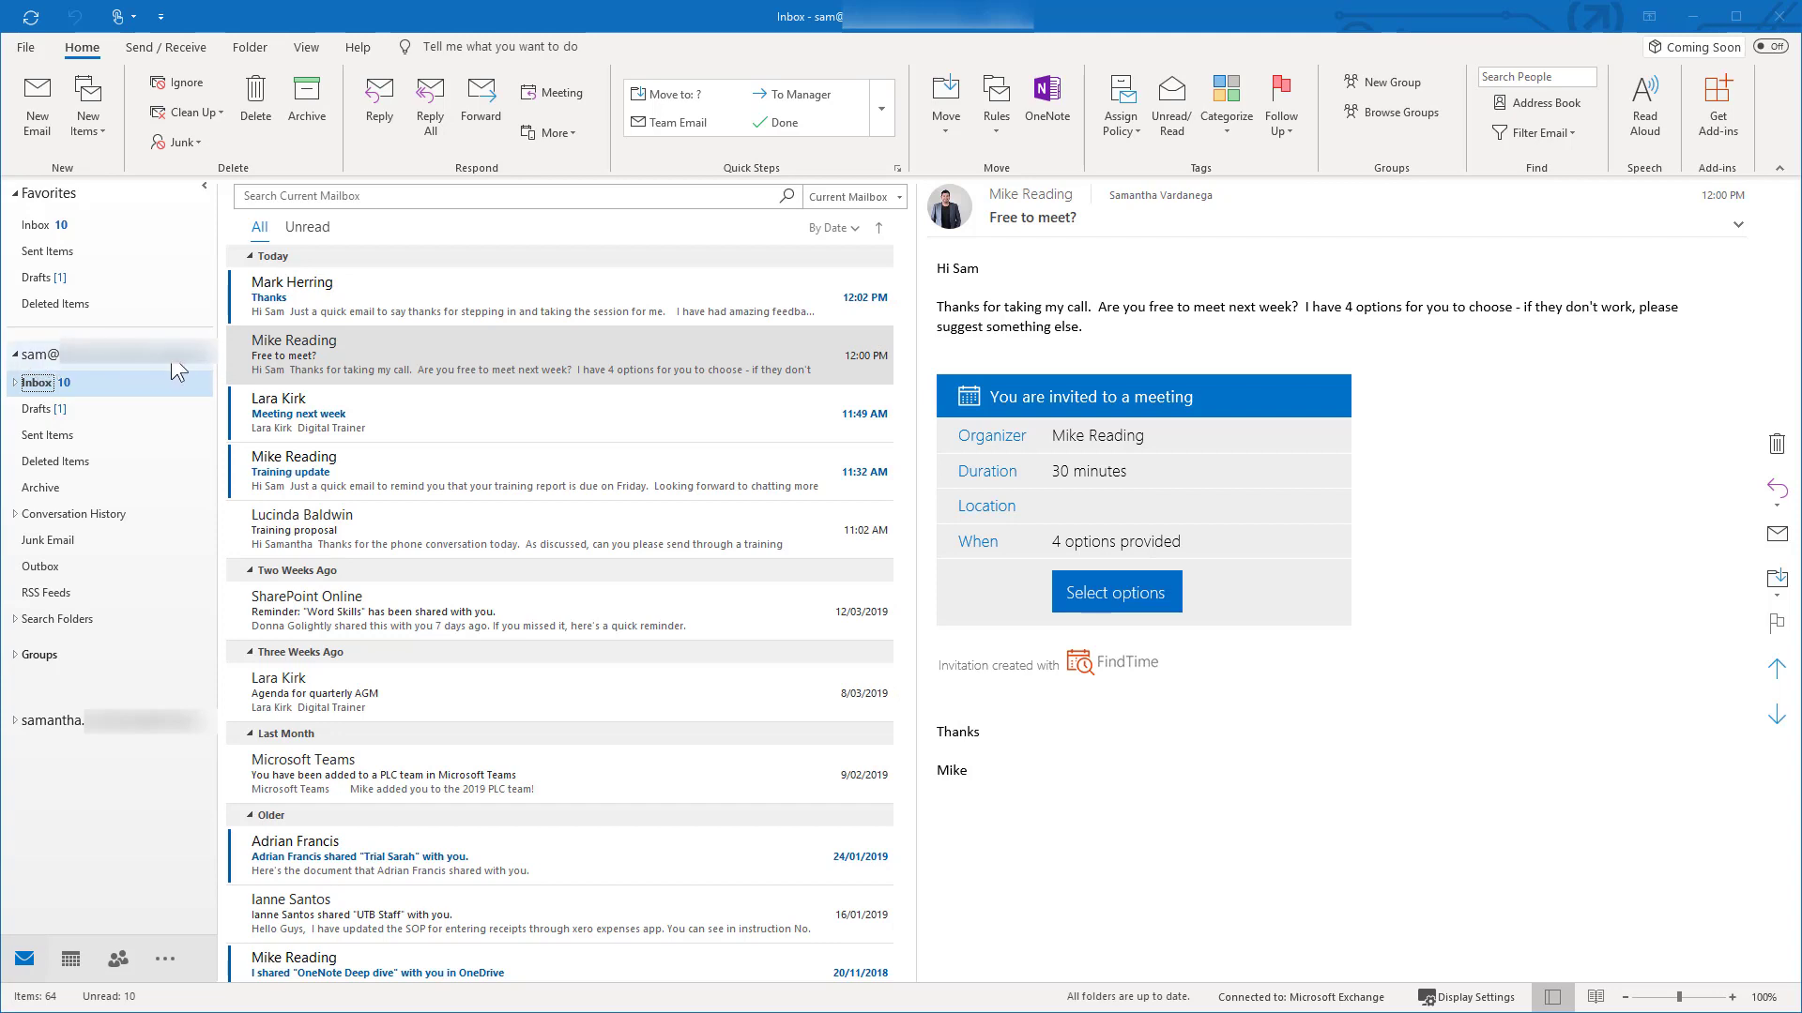
{"action": "left_click", "coordinate": [899, 198]}
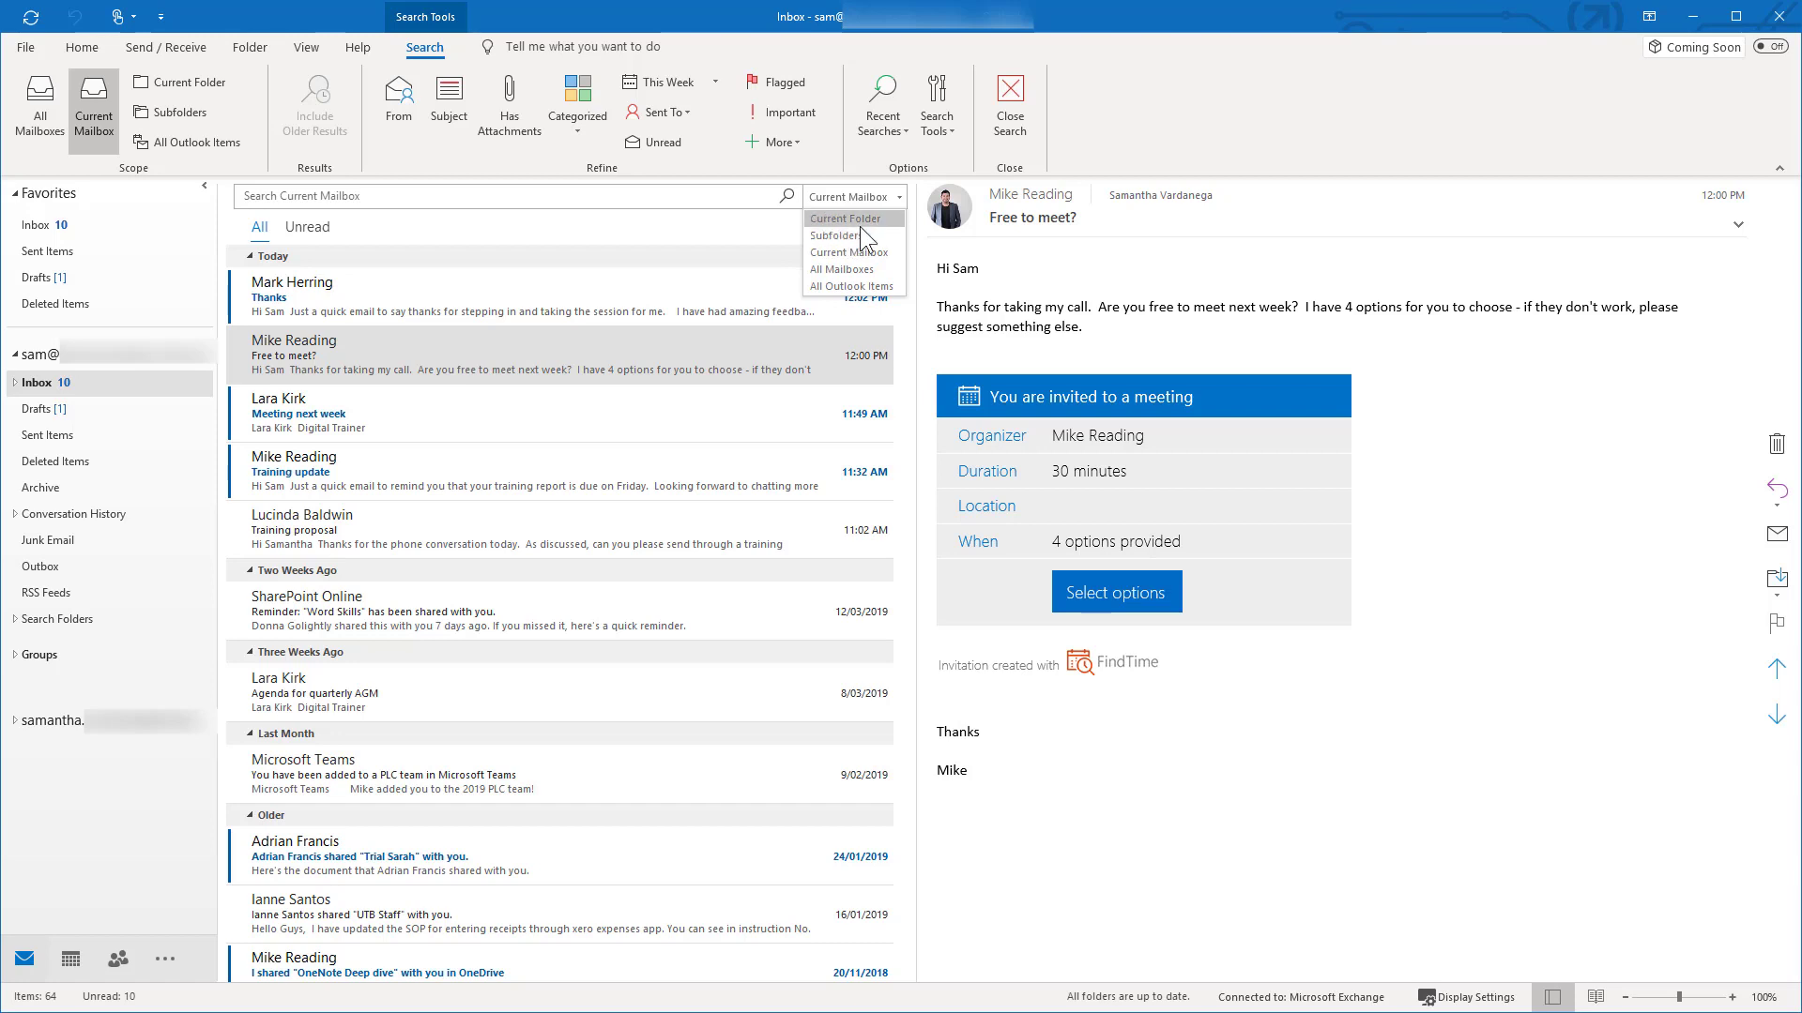
Check that Sent Items searches default to Current Folder, then go back to the Inbox.
{"action": "key", "text": "Escape"}
{"action": "left_click", "coordinate": [49, 436]}
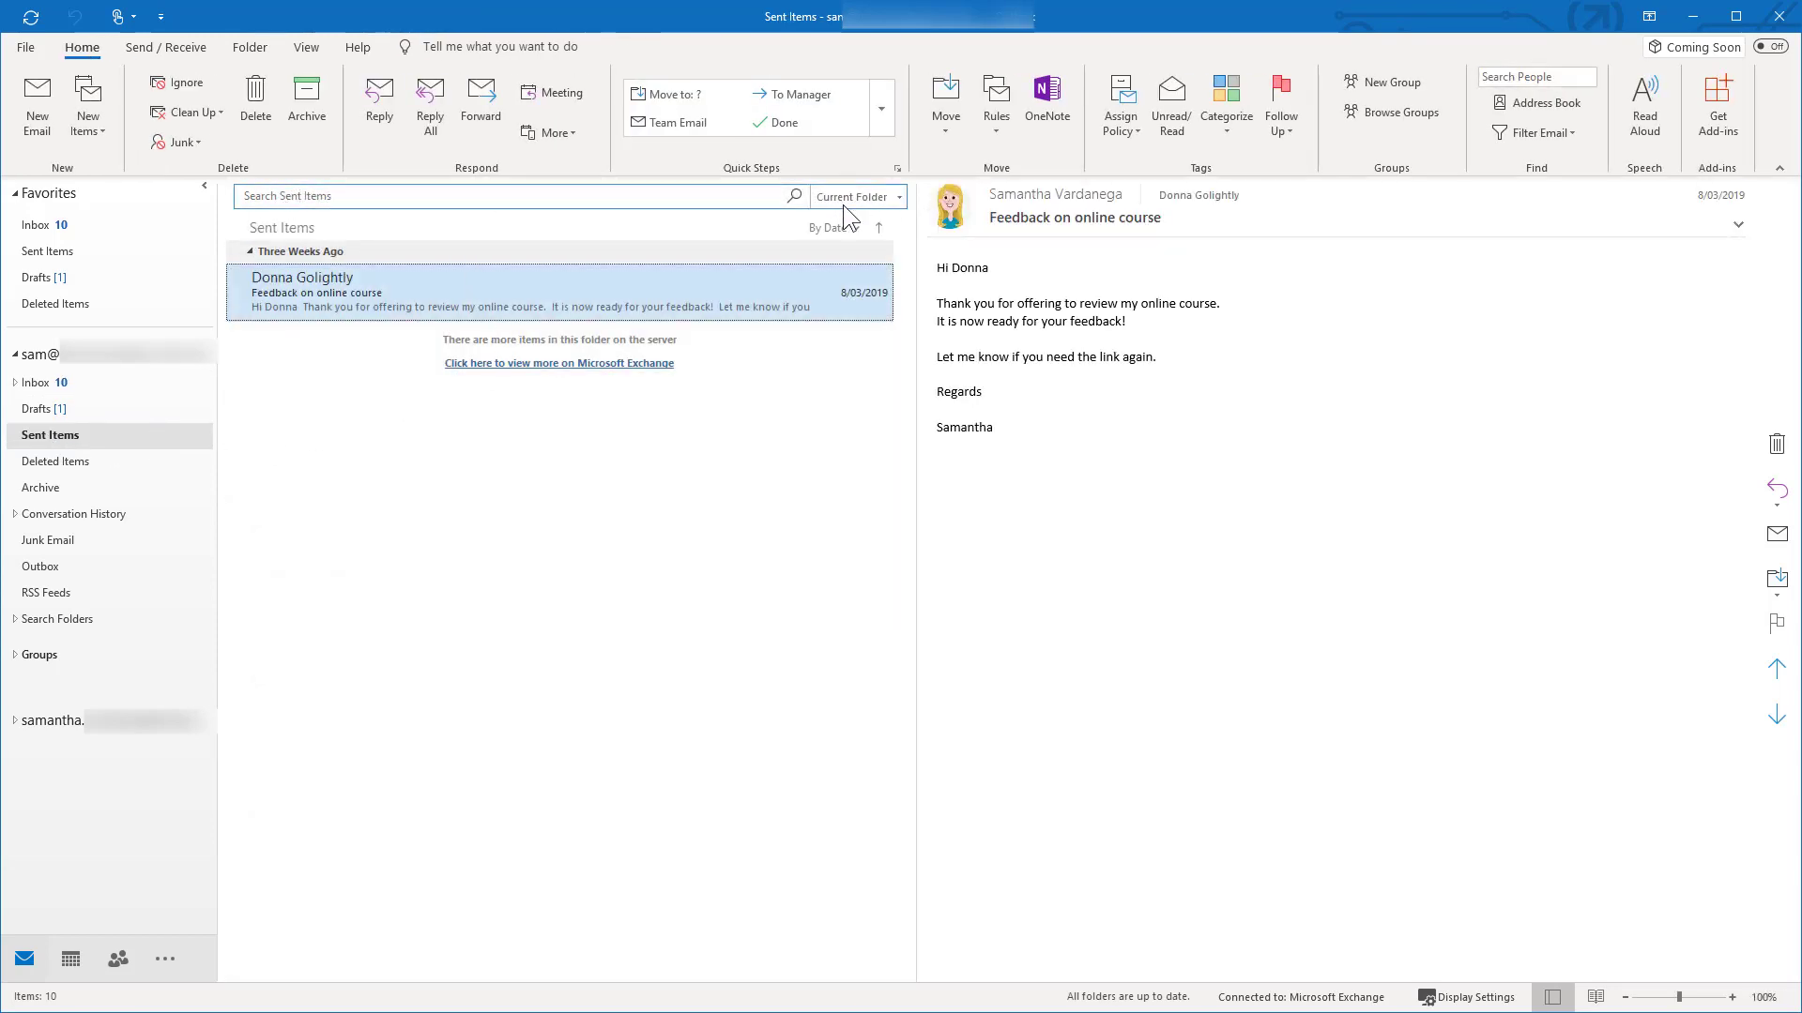
{"action": "left_click", "coordinate": [899, 197]}
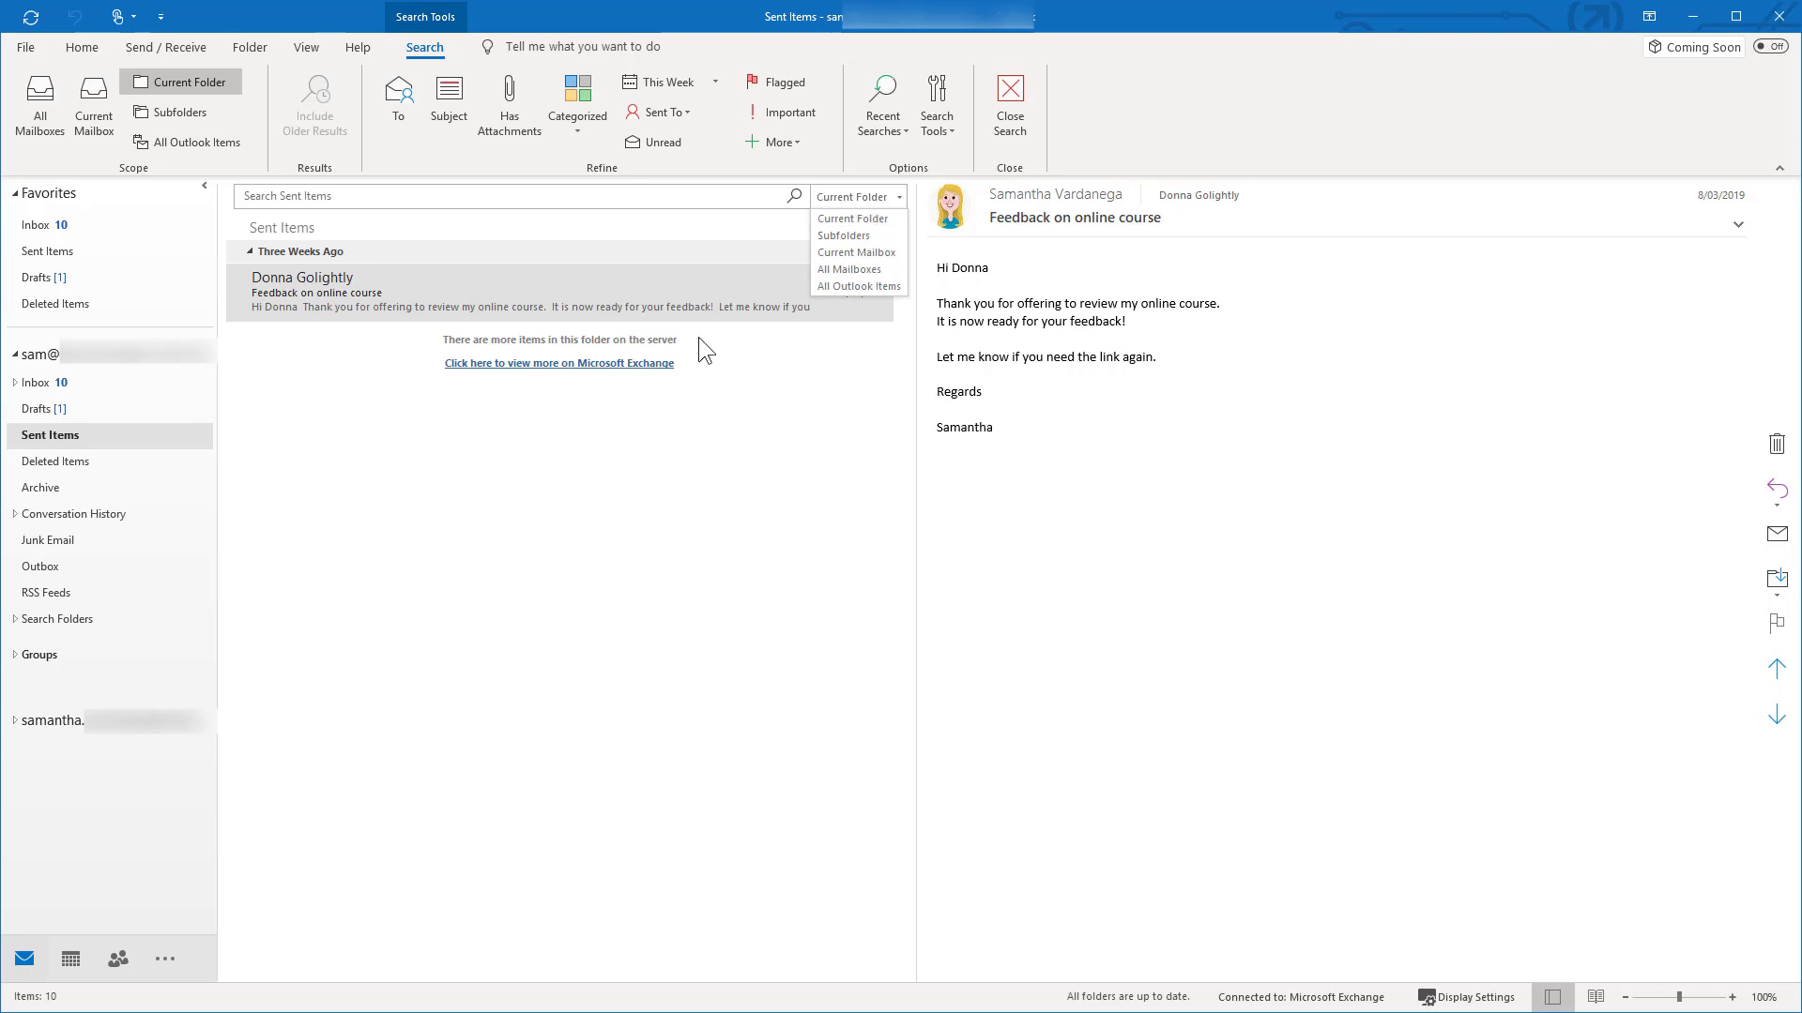
{"action": "left_click", "coordinate": [51, 383]}
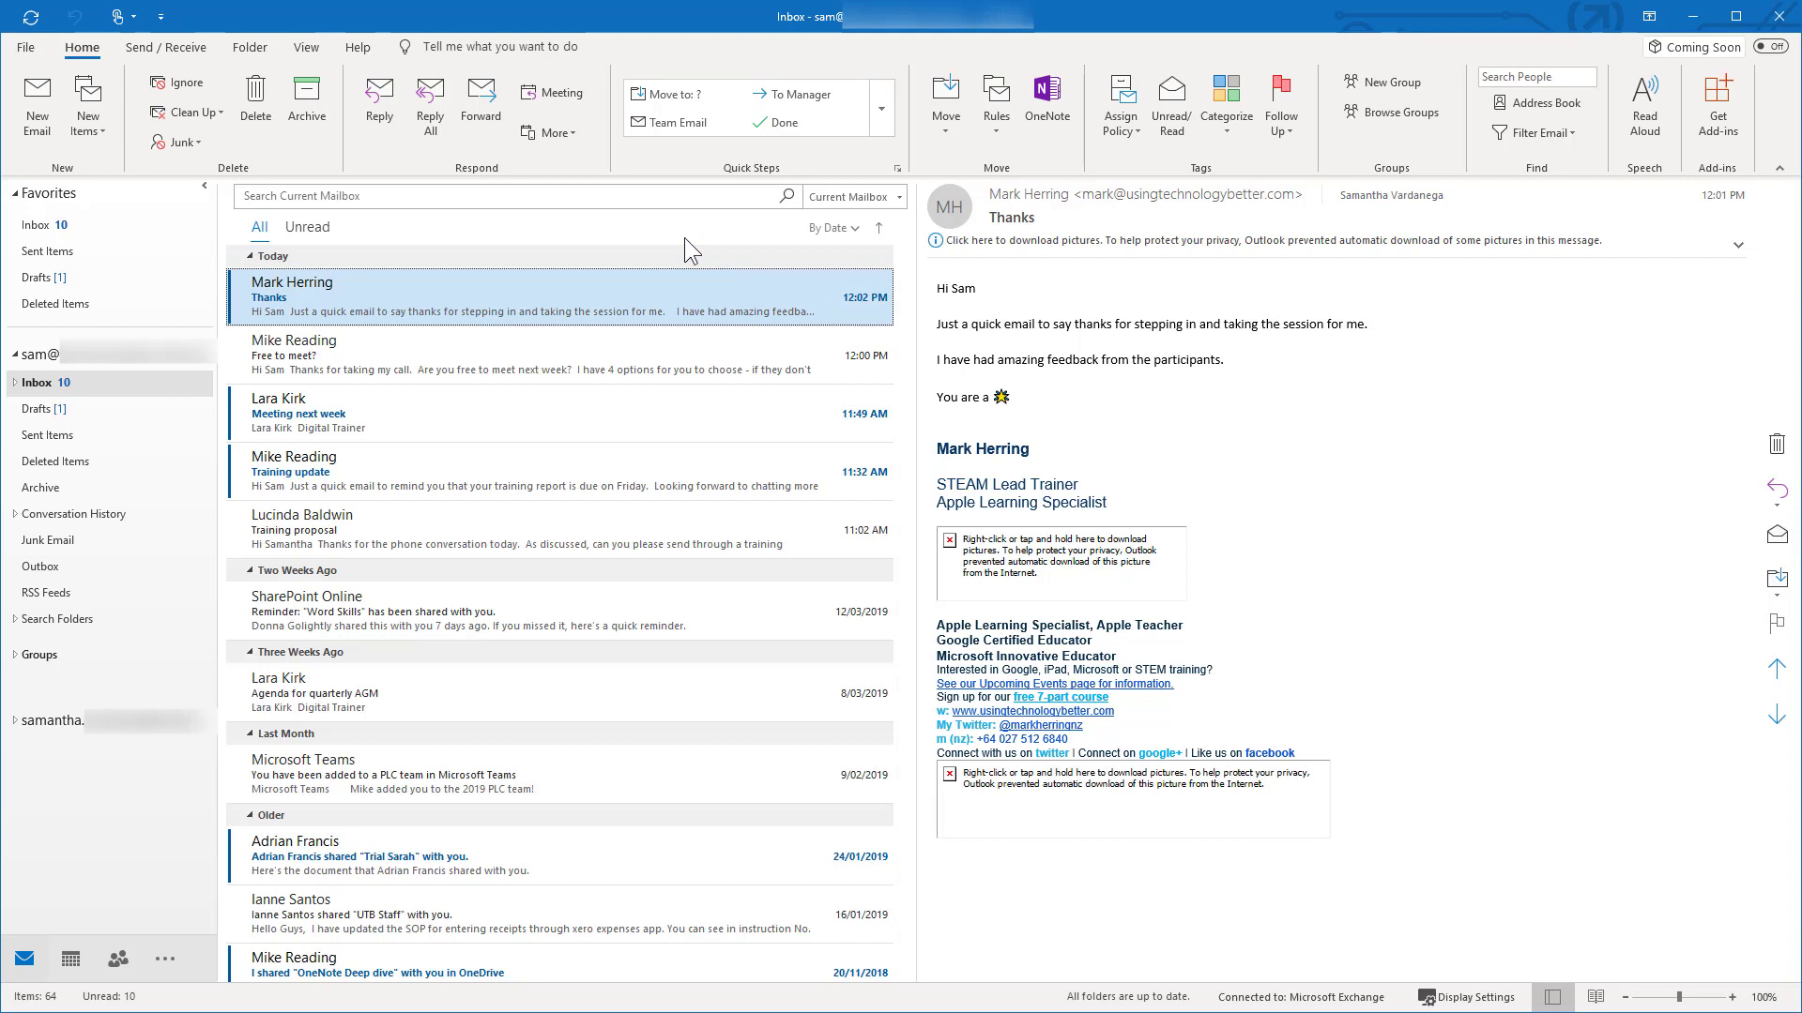
Search the current mailbox for the trainer's first name, review the 7 results, then clear it.
{"action": "left_click", "coordinate": [582, 199]}
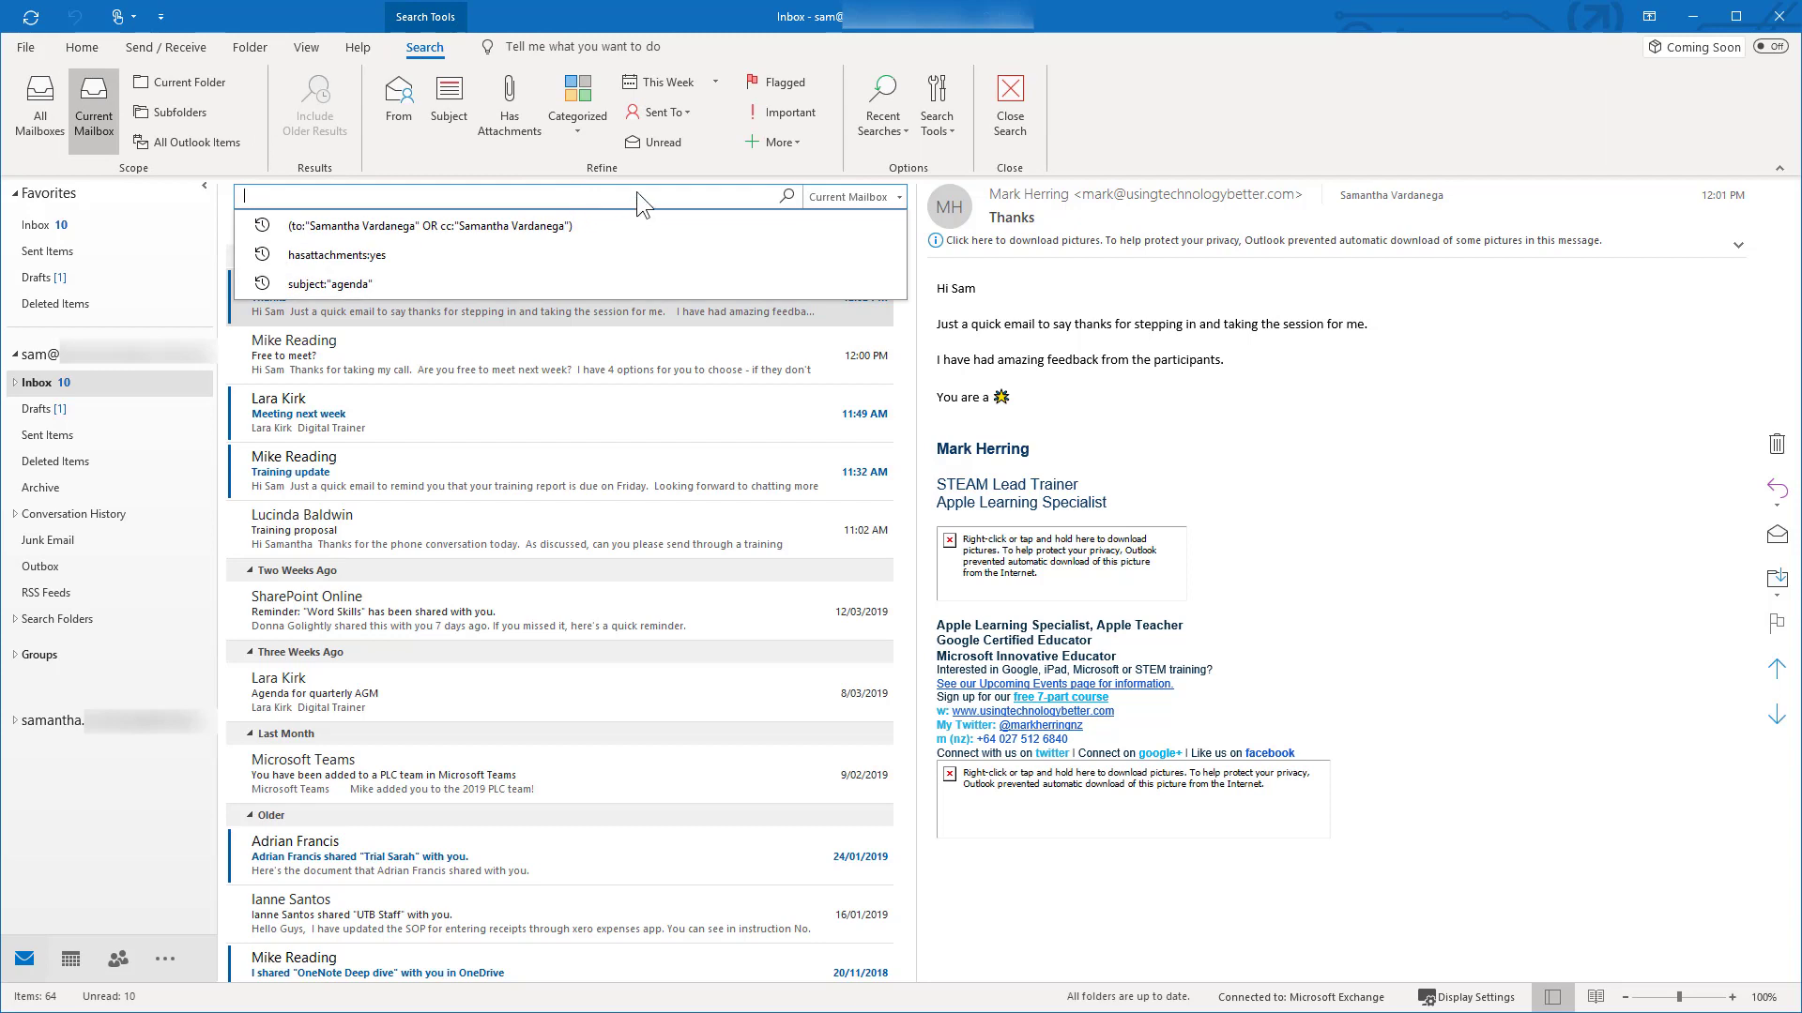
{"action": "type", "text": "lara"}
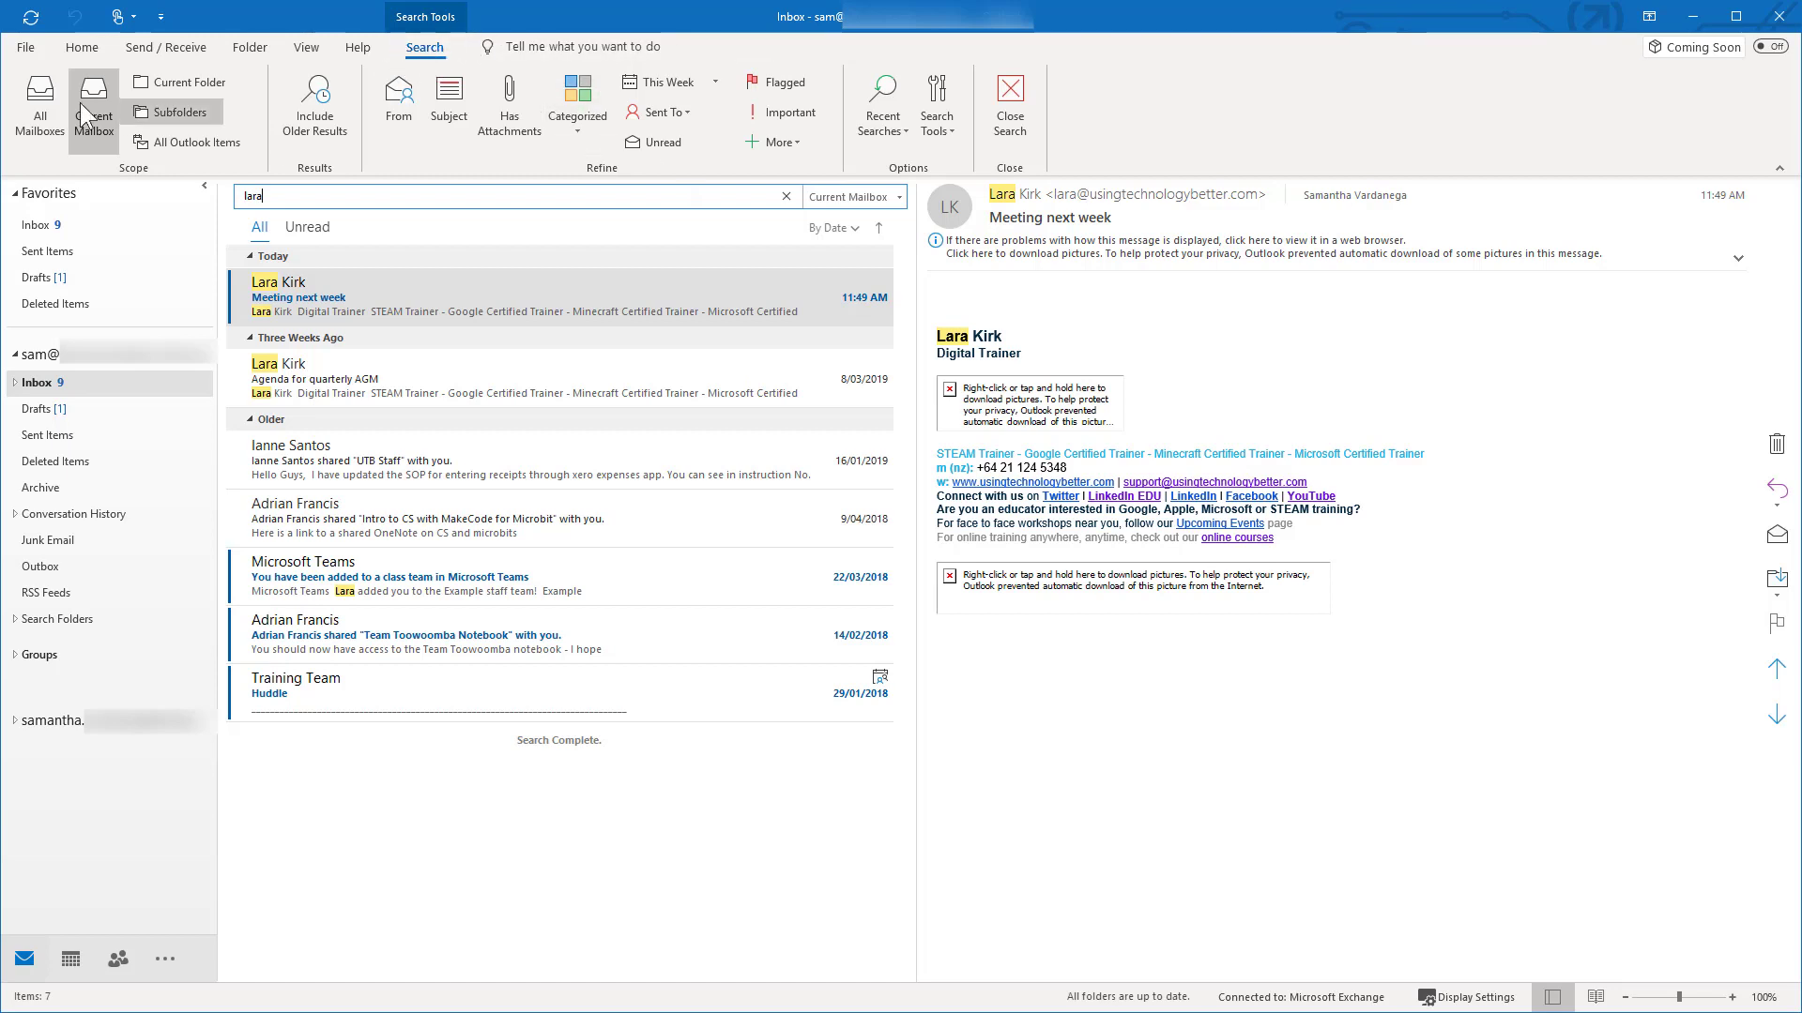
{"action": "left_click", "coordinate": [762, 239]}
{"action": "key", "text": "Escape"}
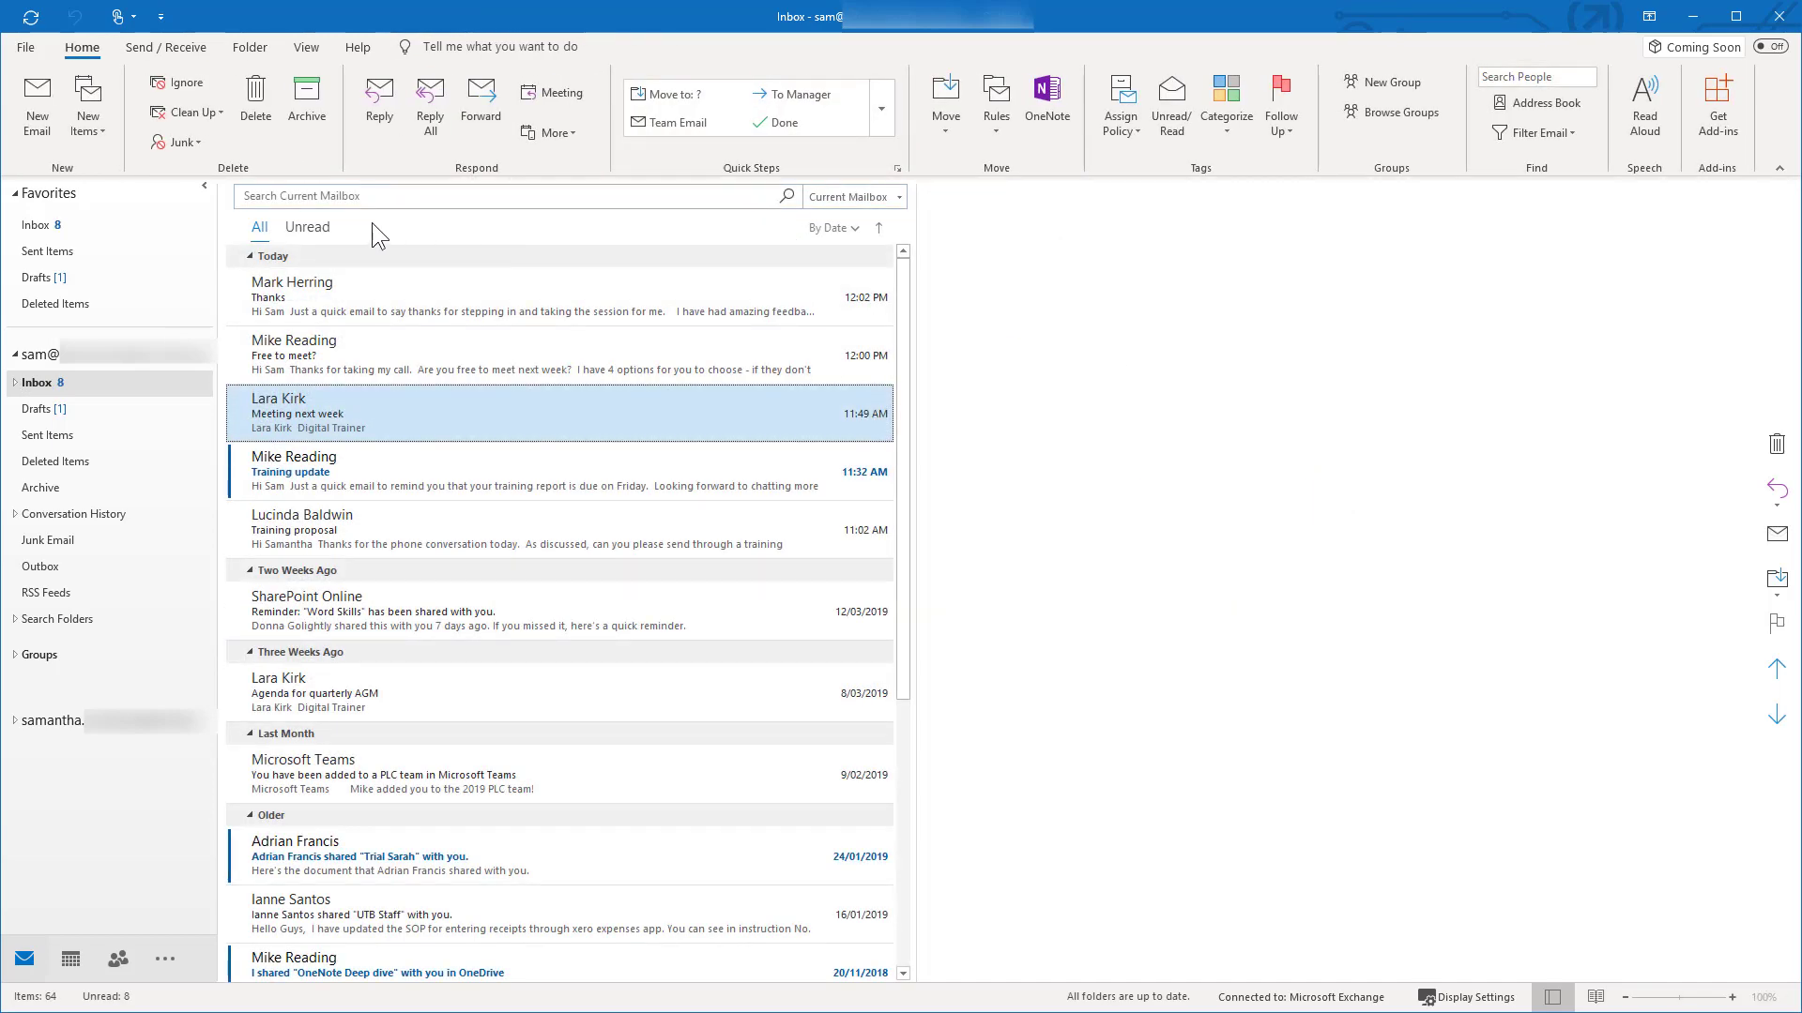
Add a From condition using the trainer's second suggested address, leaving 2 messages.
{"action": "left_click", "coordinate": [324, 196]}
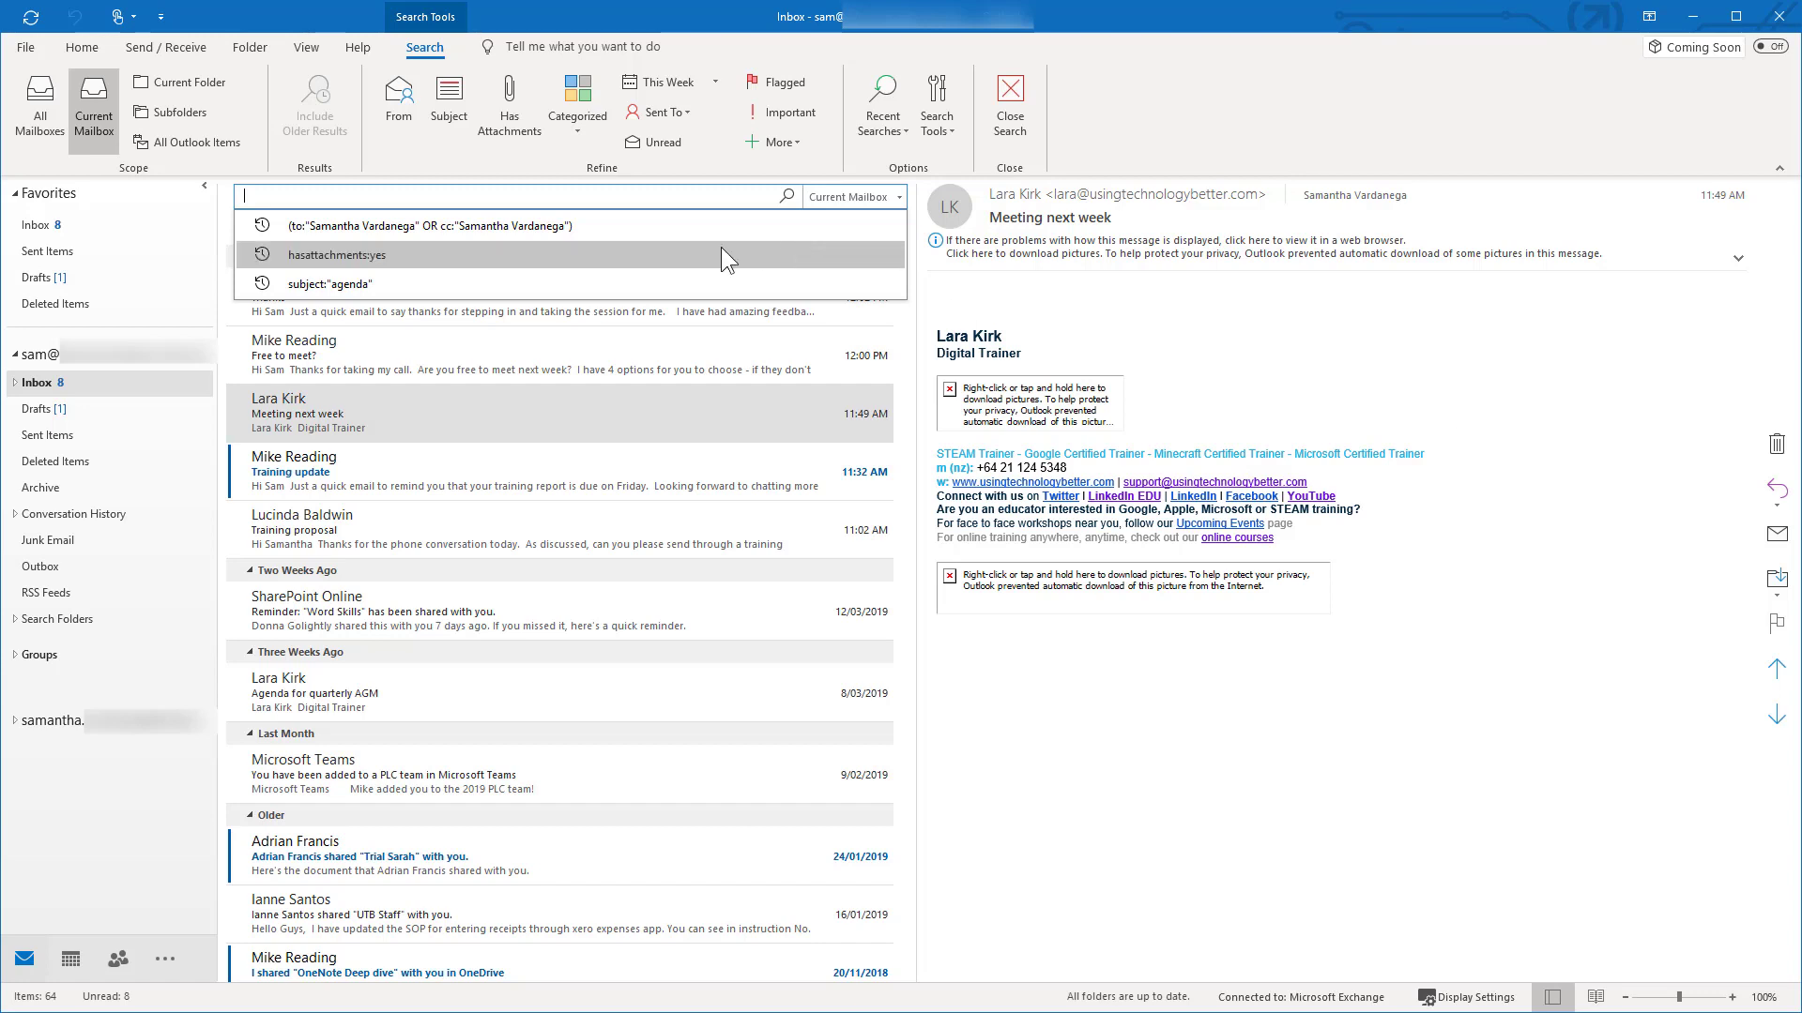
{"action": "left_click", "coordinate": [395, 94]}
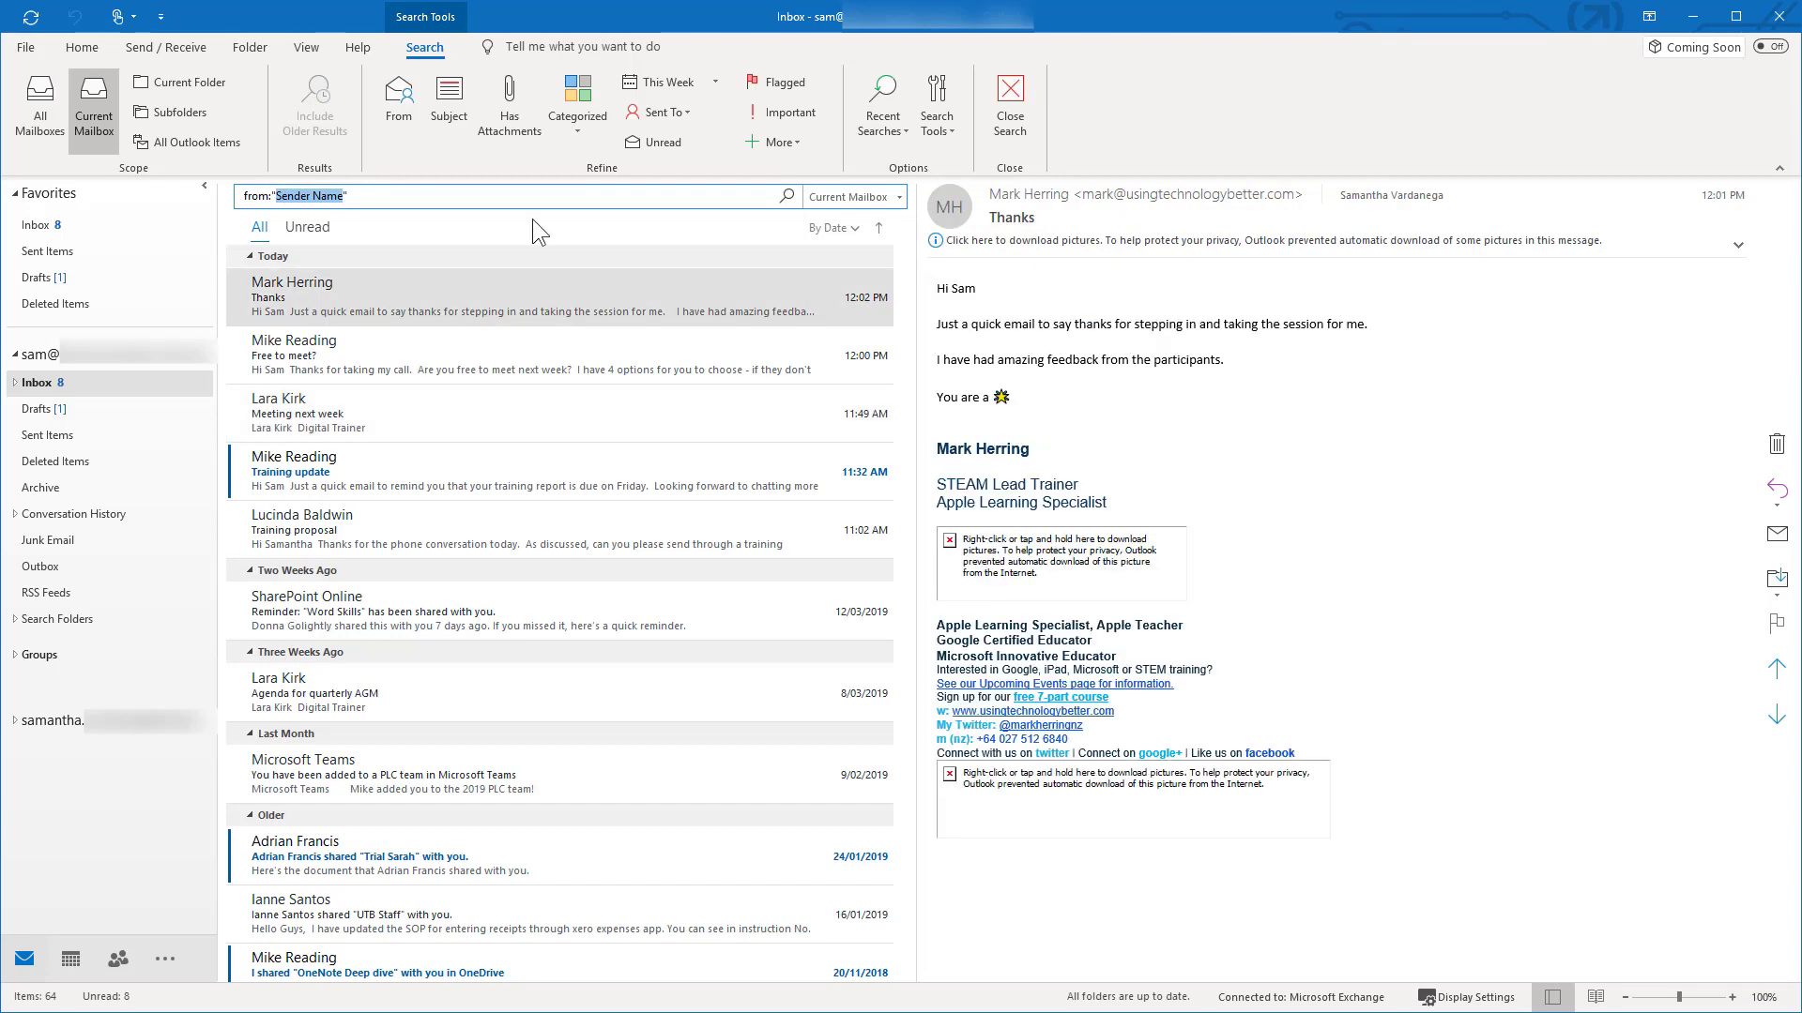
{"action": "type", "text": "lara"}
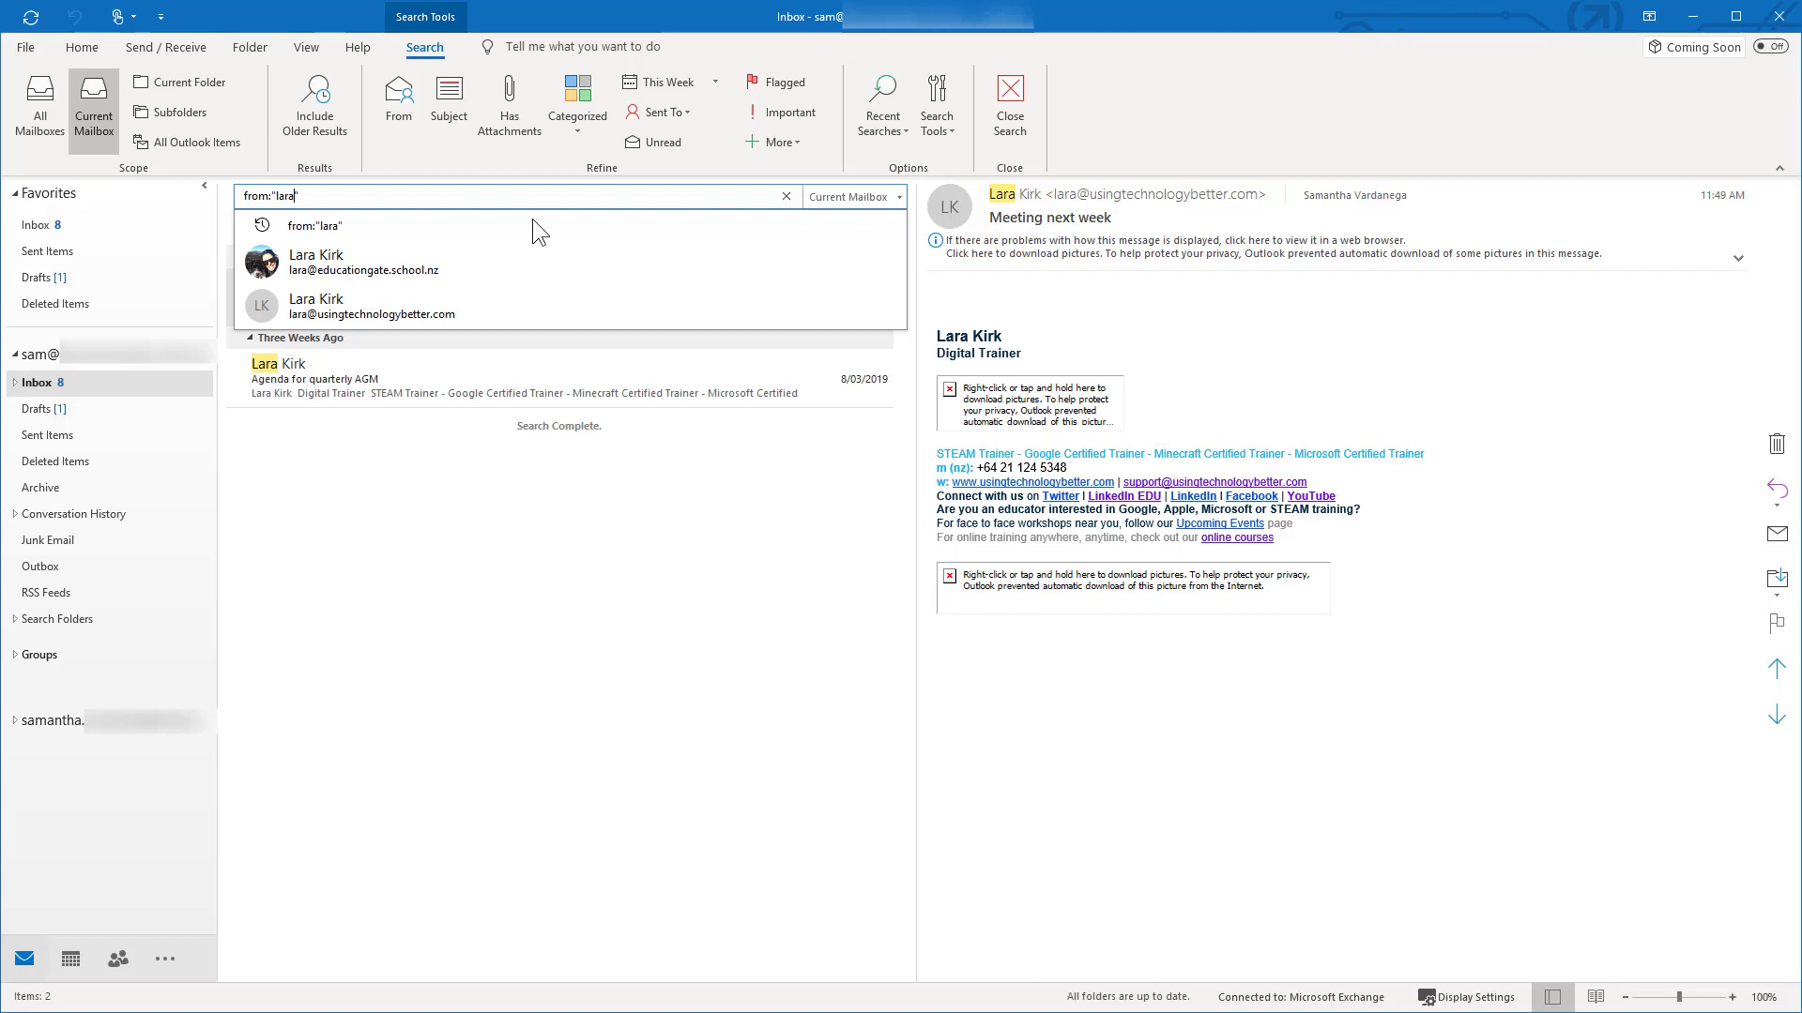
{"action": "left_click", "coordinate": [321, 308]}
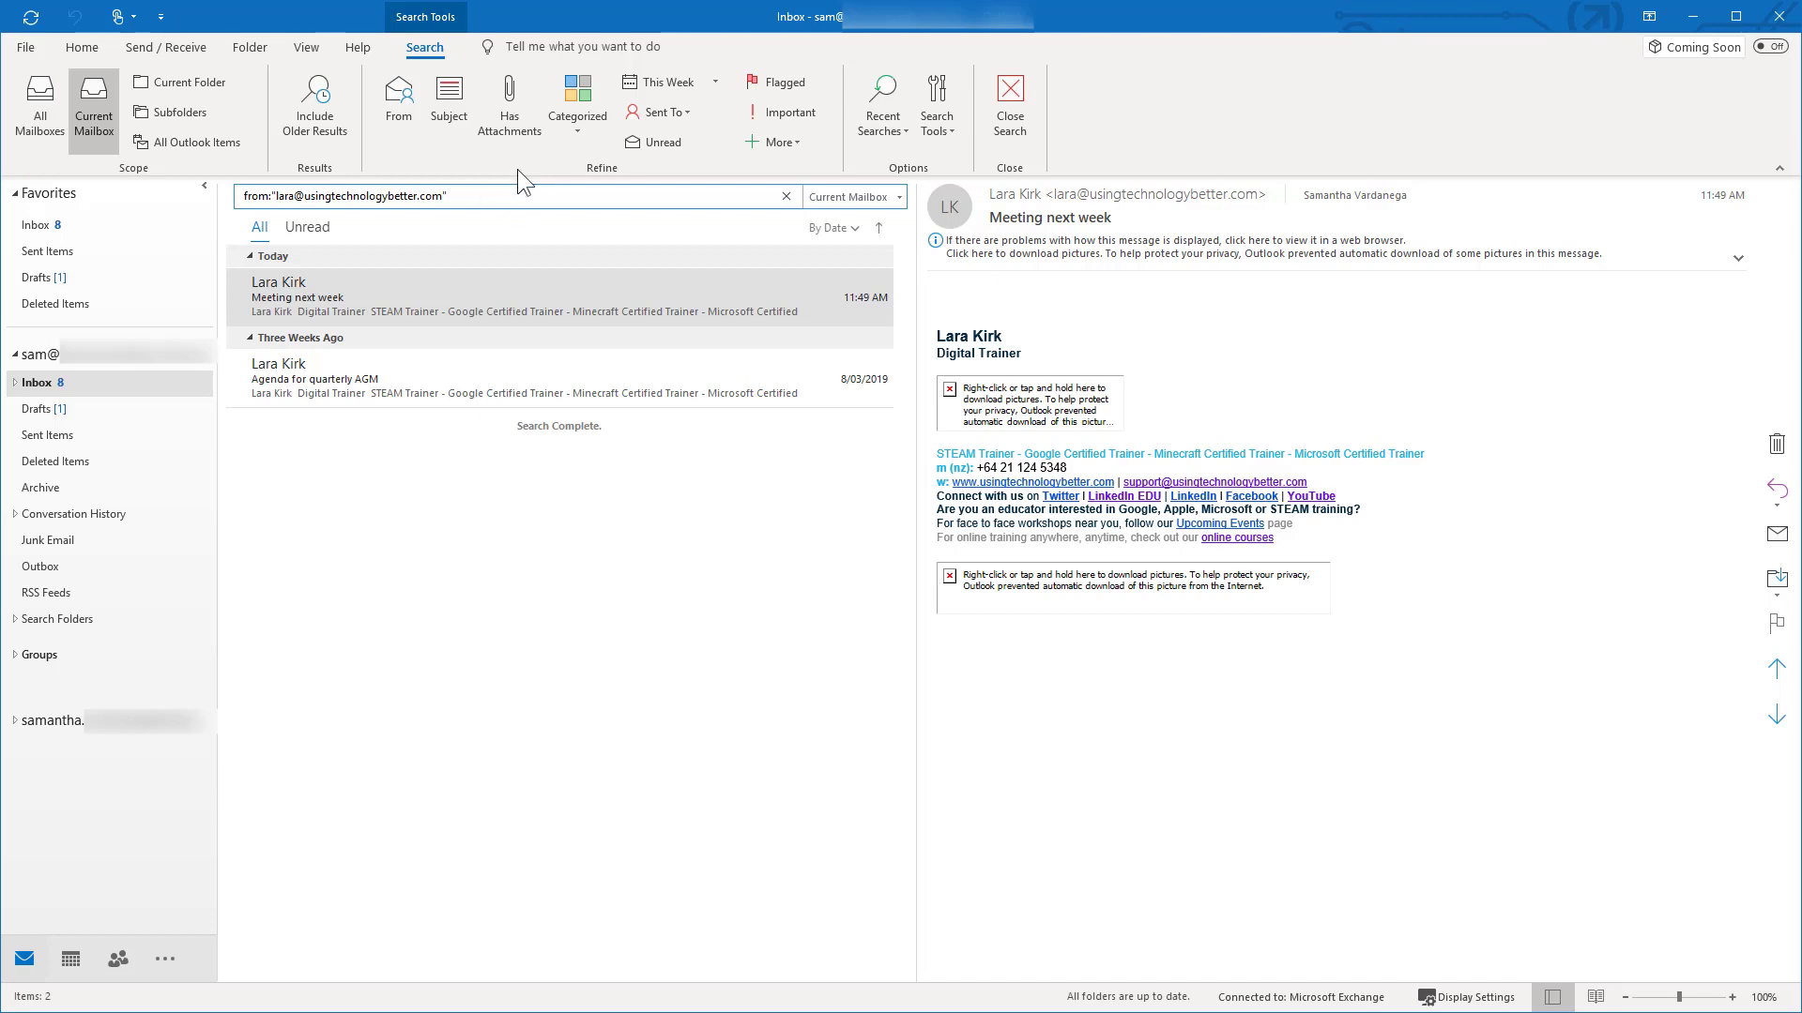
Add subject 'AGM' and Has Attachments conditions, find no matches, then clear the search.
{"action": "left_click", "coordinate": [457, 101]}
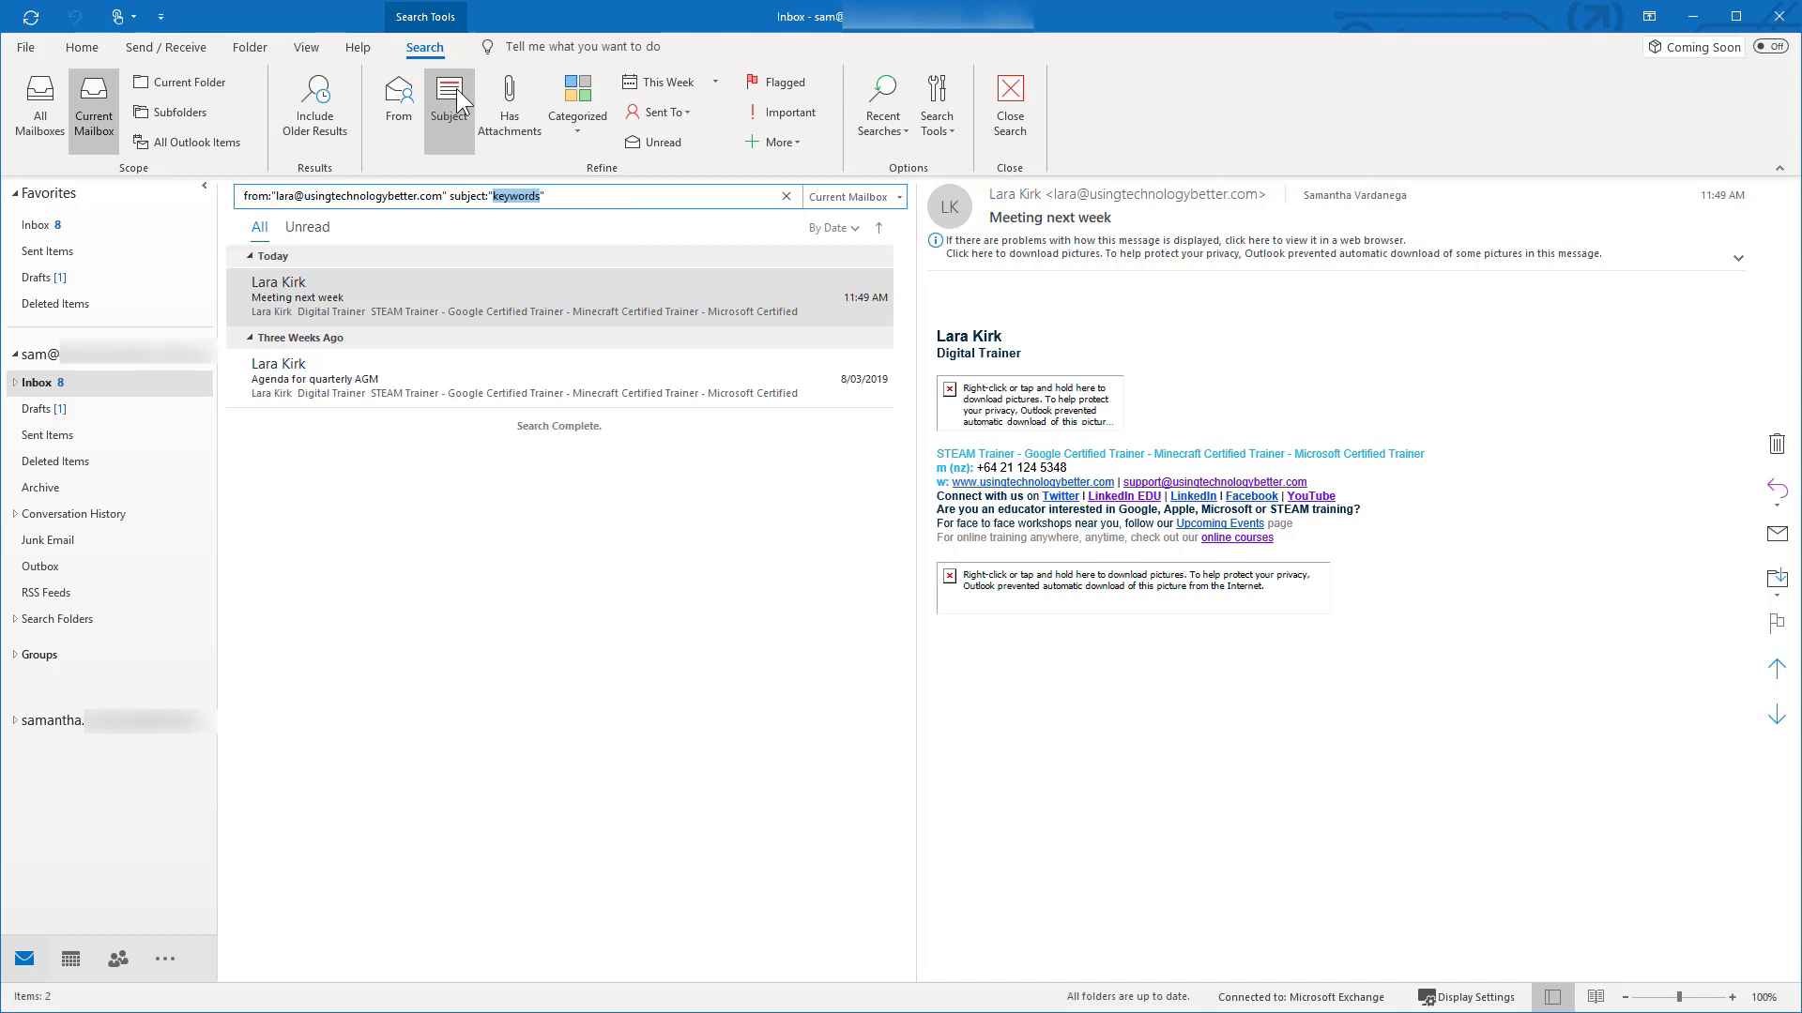
{"action": "type", "text": "AGM"}
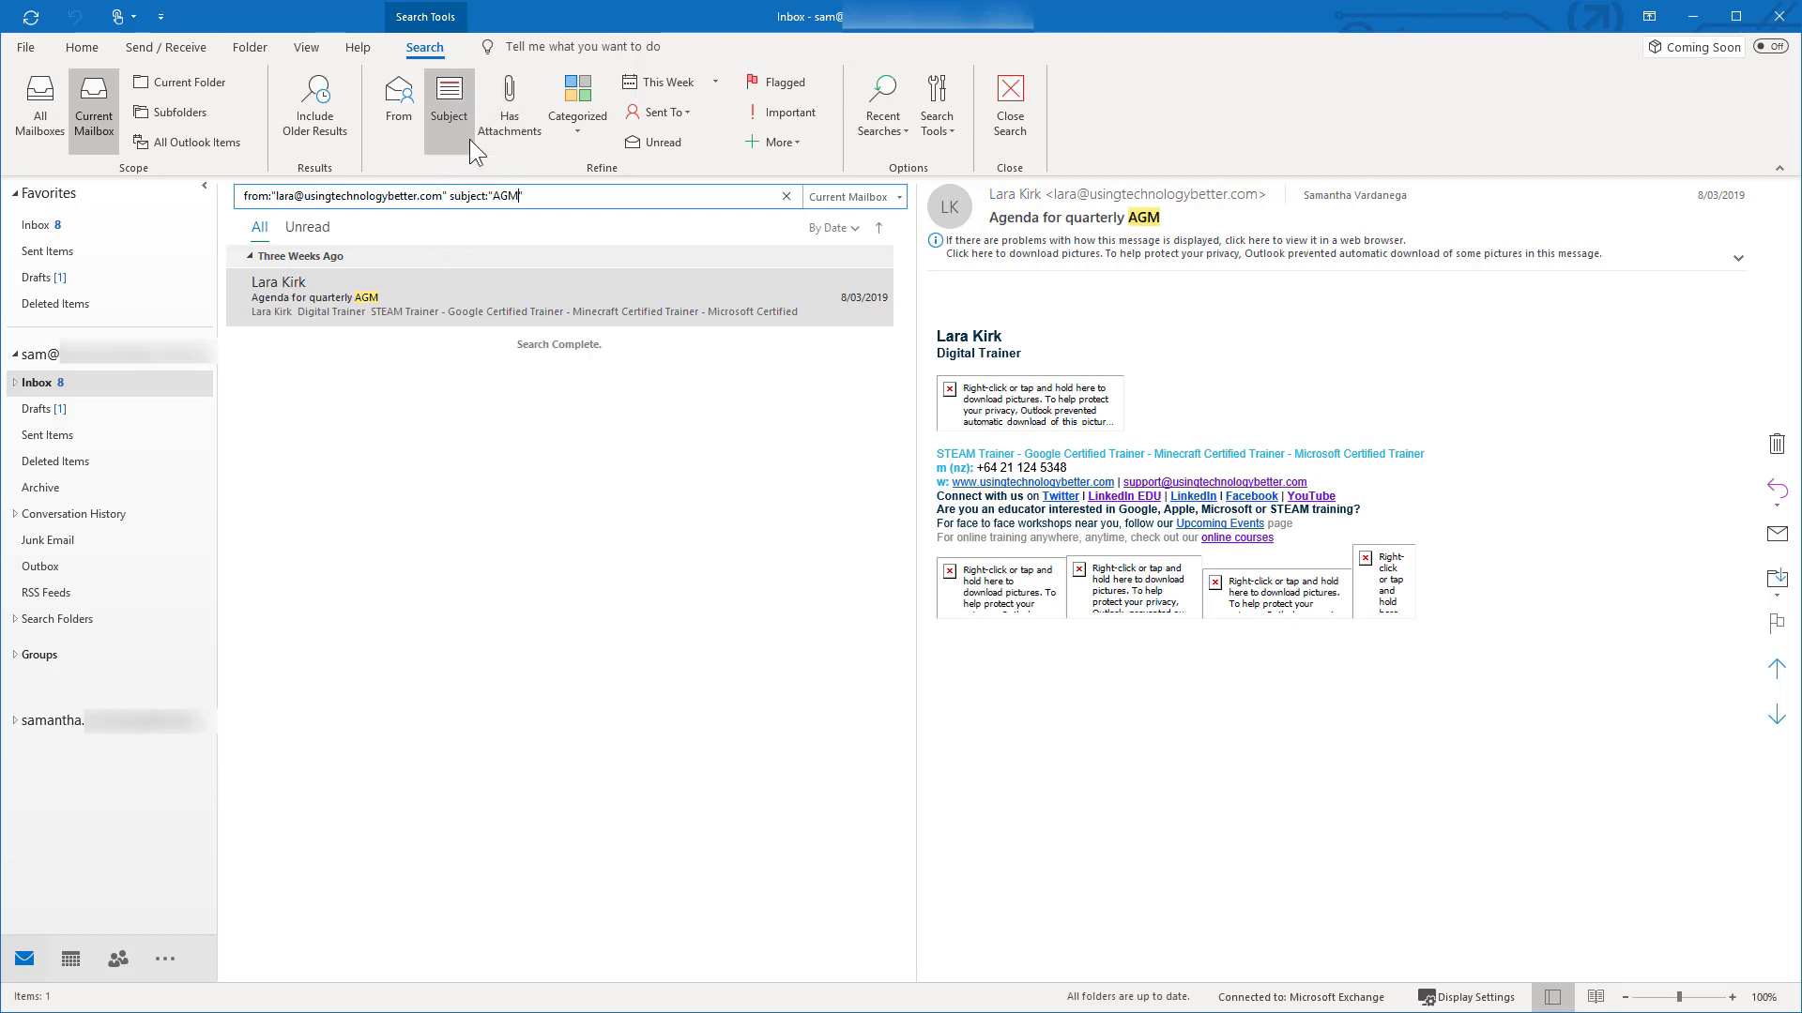
{"action": "left_click", "coordinate": [523, 98]}
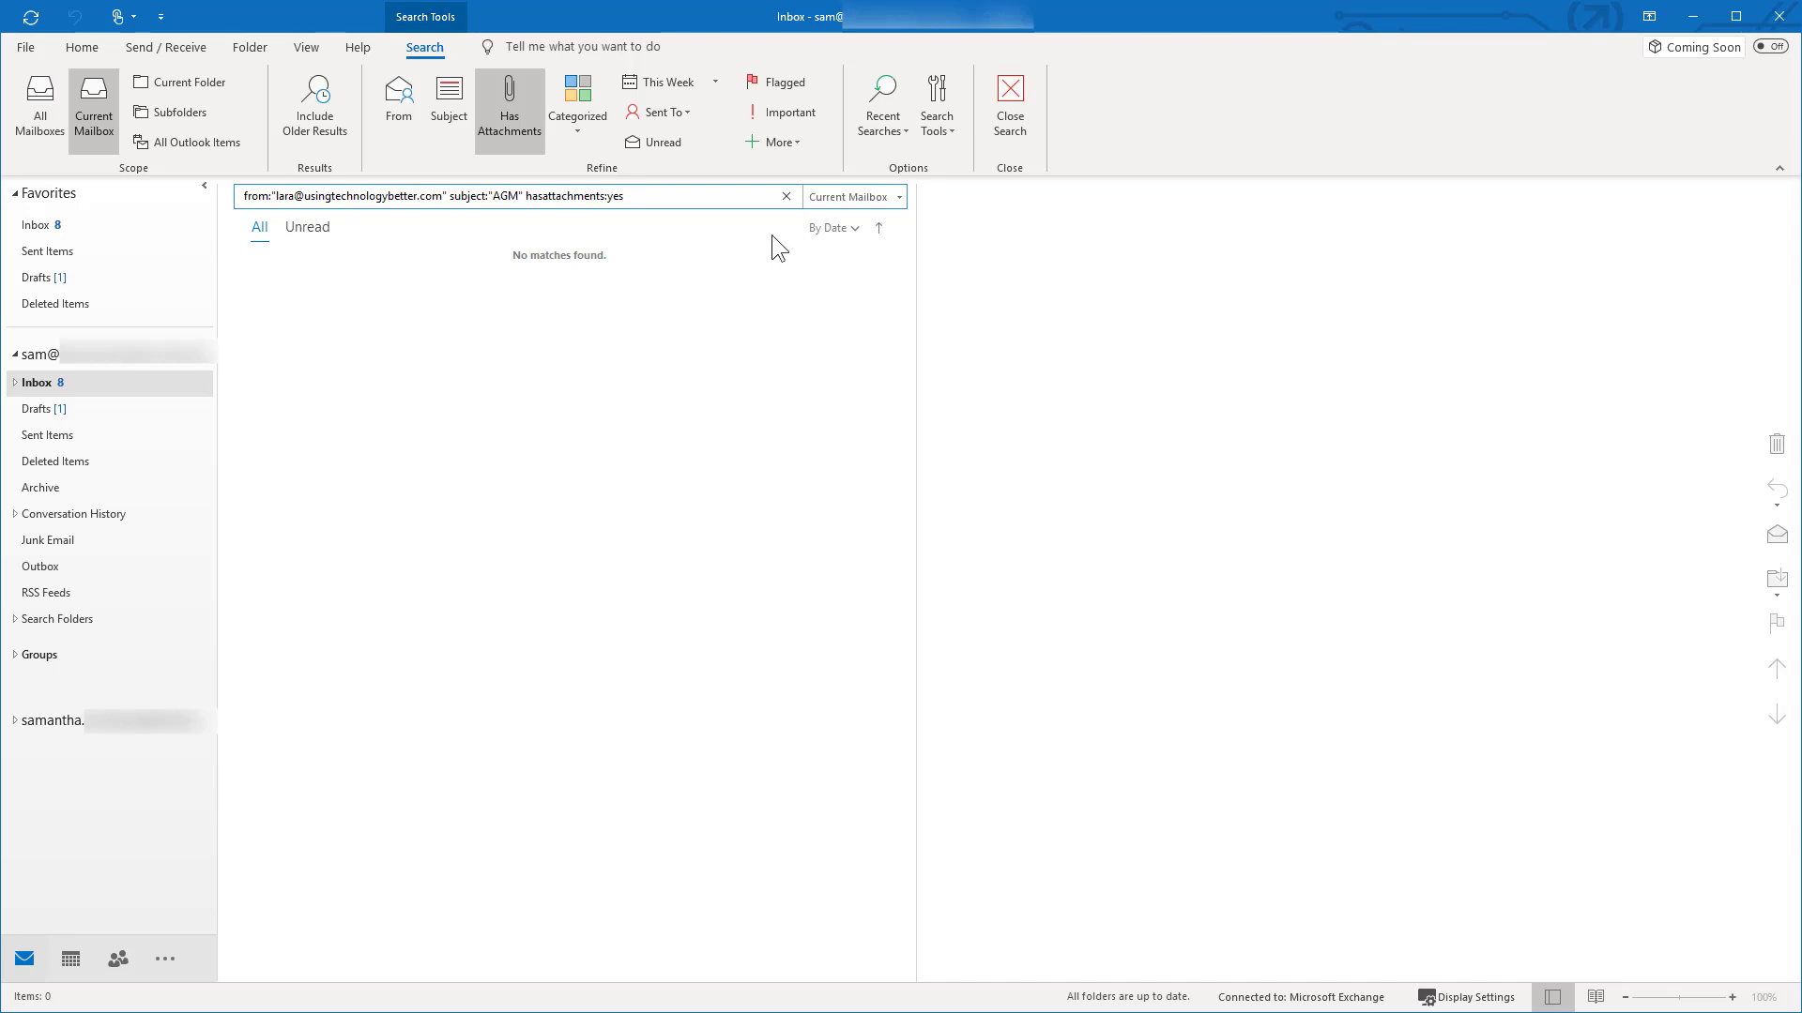
{"action": "left_click", "coordinate": [786, 196]}
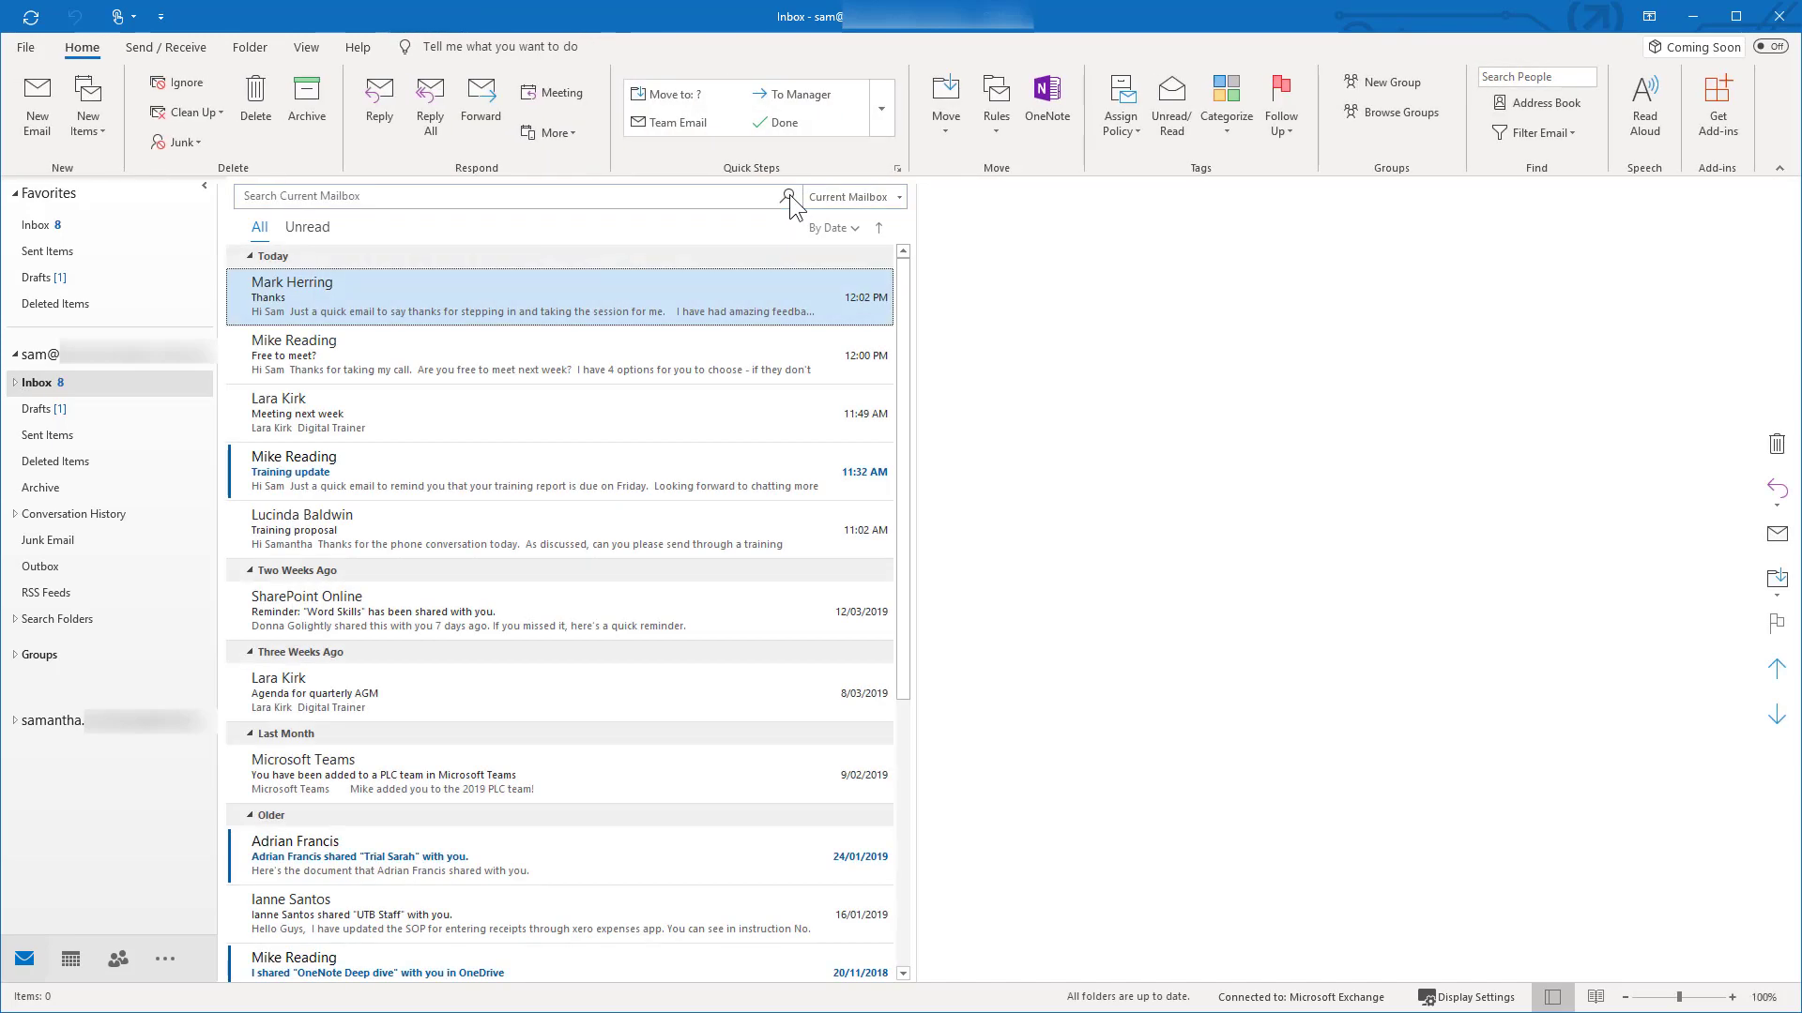
Search for mail Sent to Another Recipient, the trainer, review the 4 results, then clear it.
{"action": "left_click", "coordinate": [407, 197]}
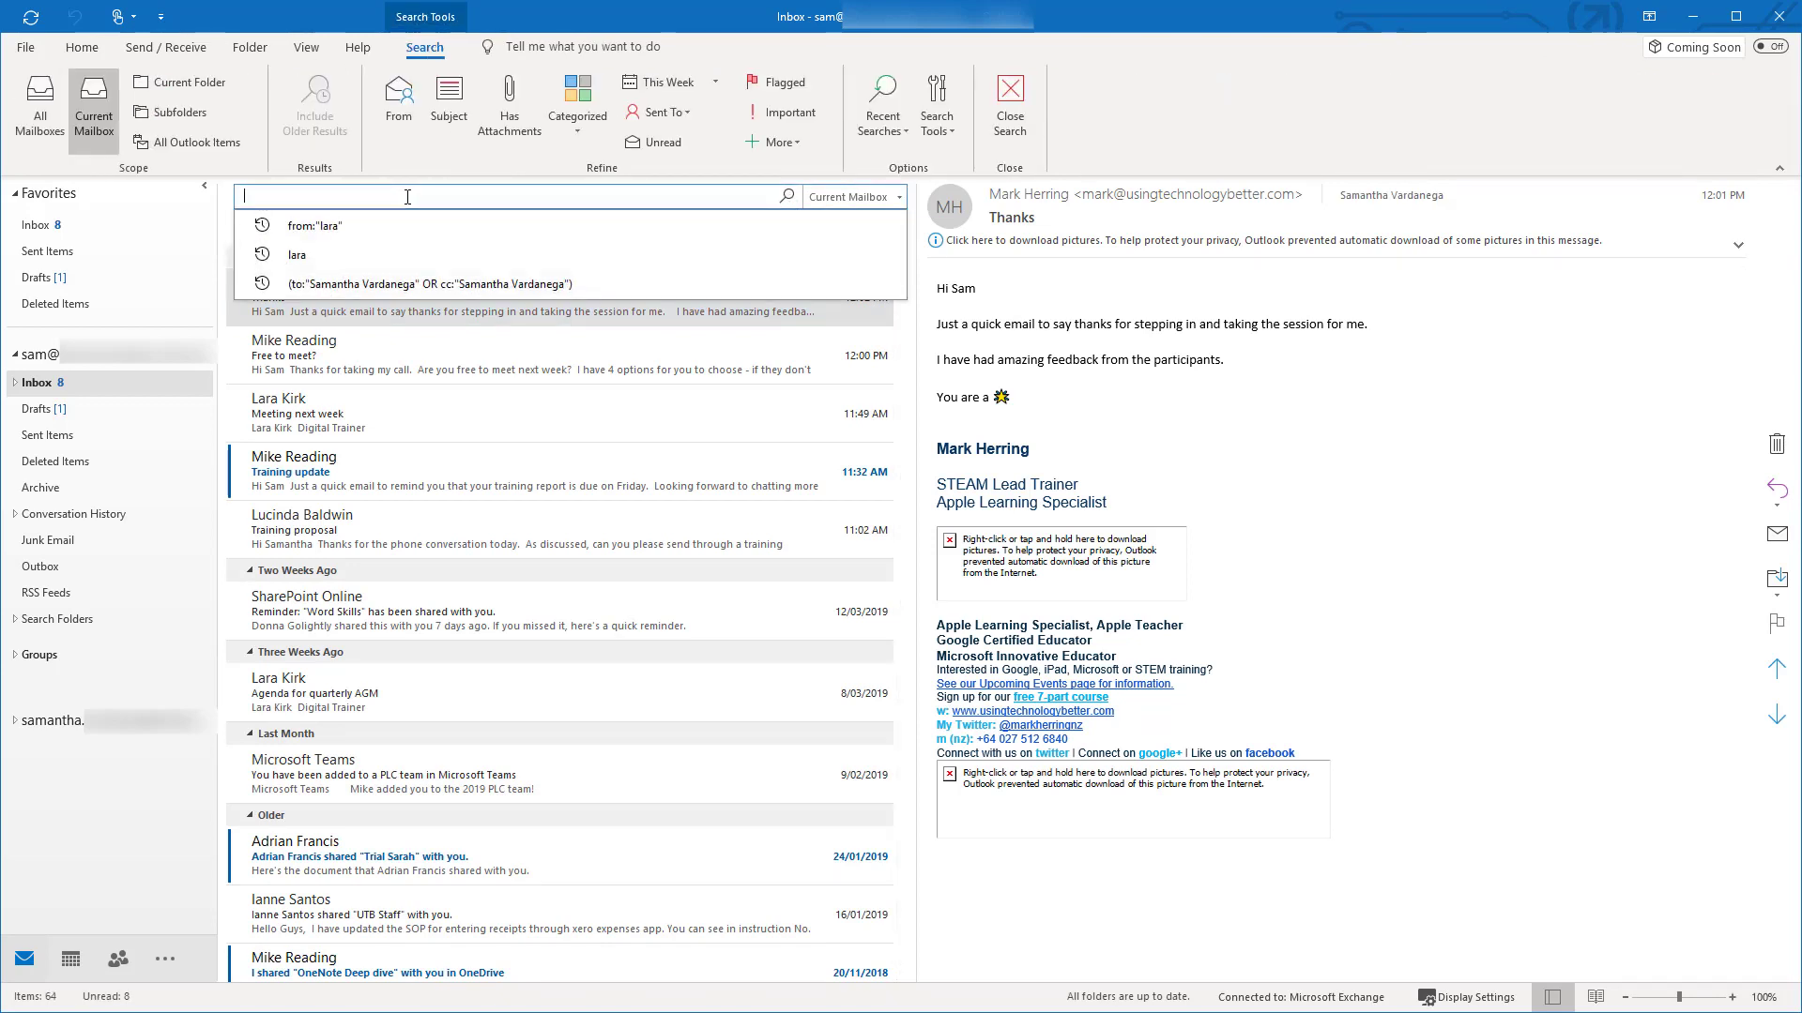
{"action": "left_click", "coordinate": [689, 114]}
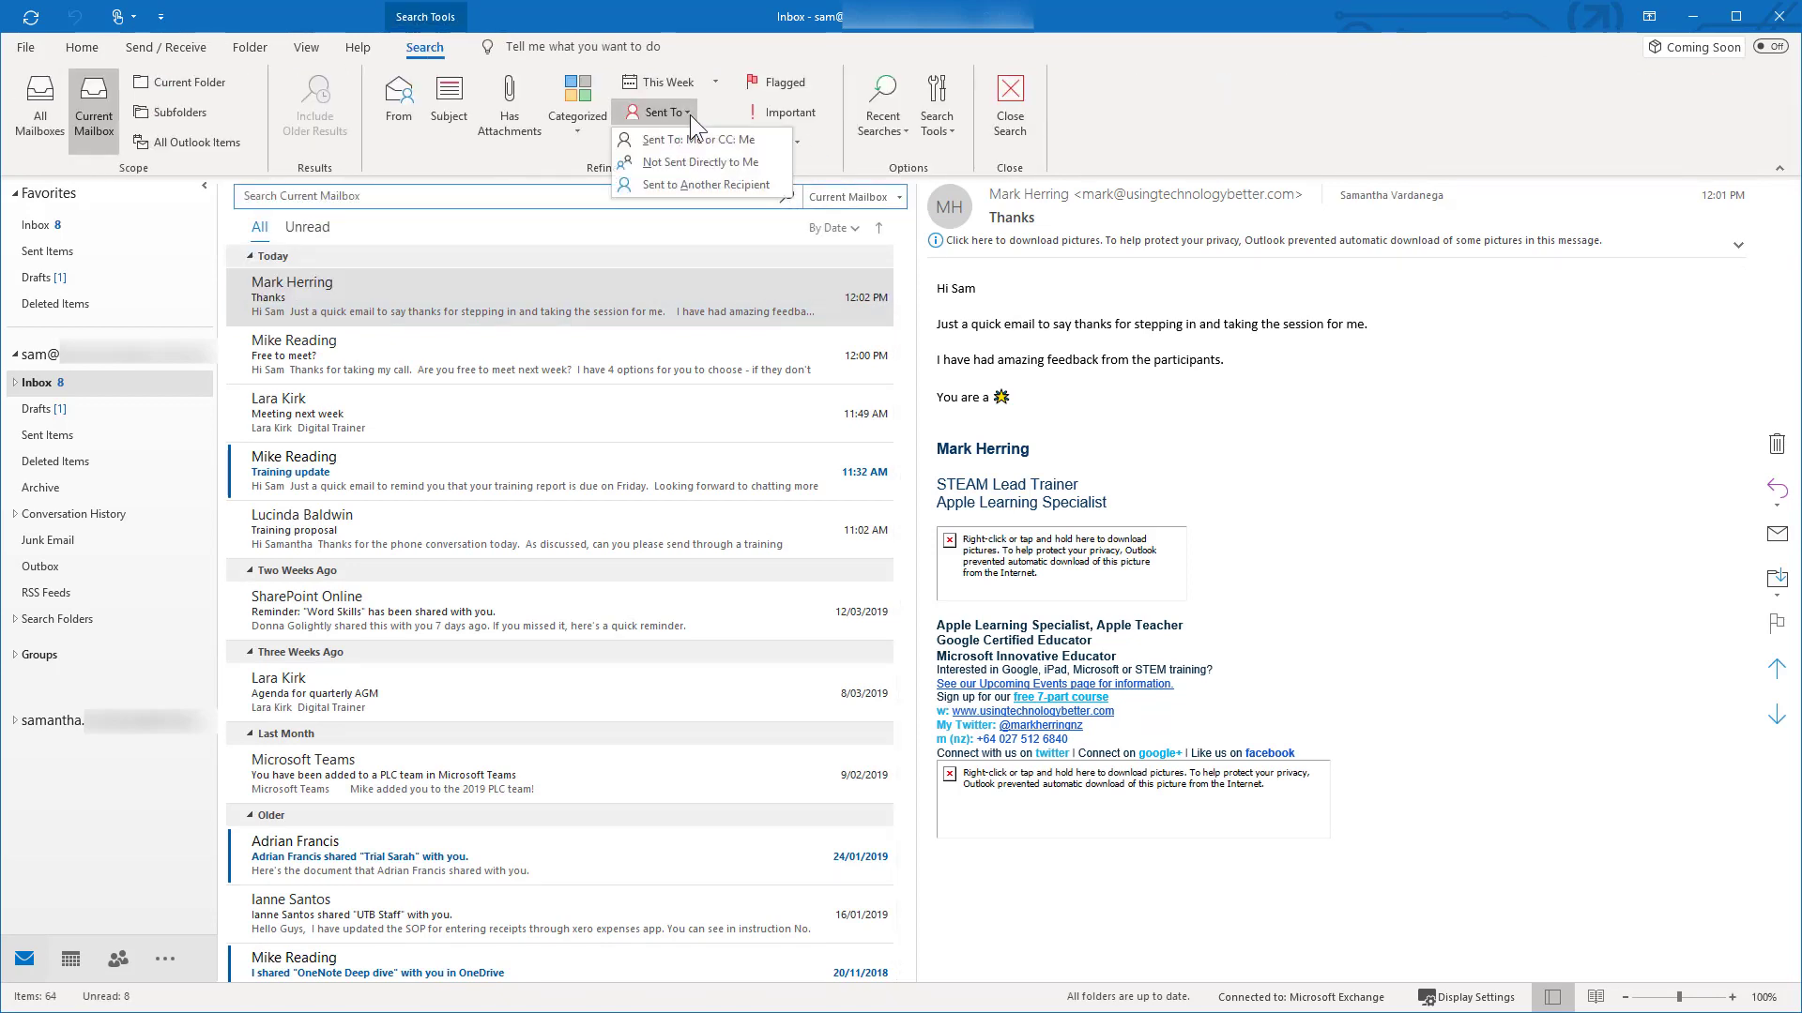
{"action": "left_click", "coordinate": [726, 184]}
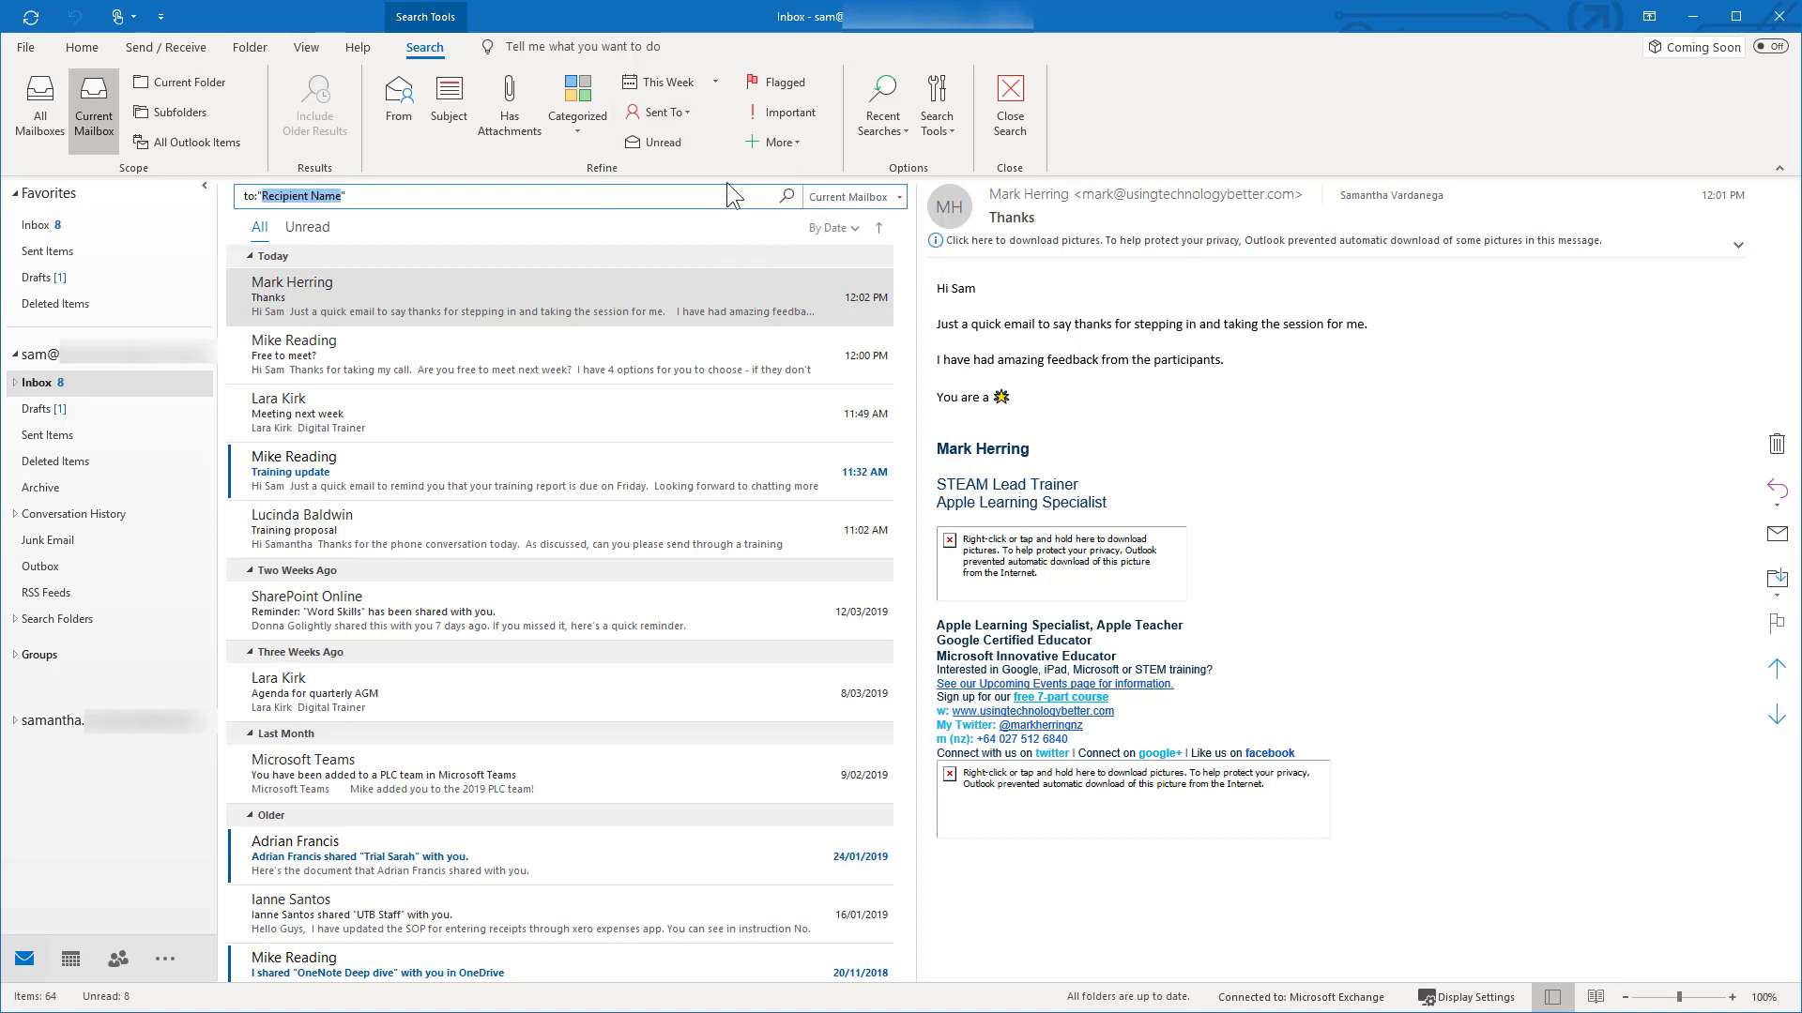
{"action": "type", "text": "lara"}
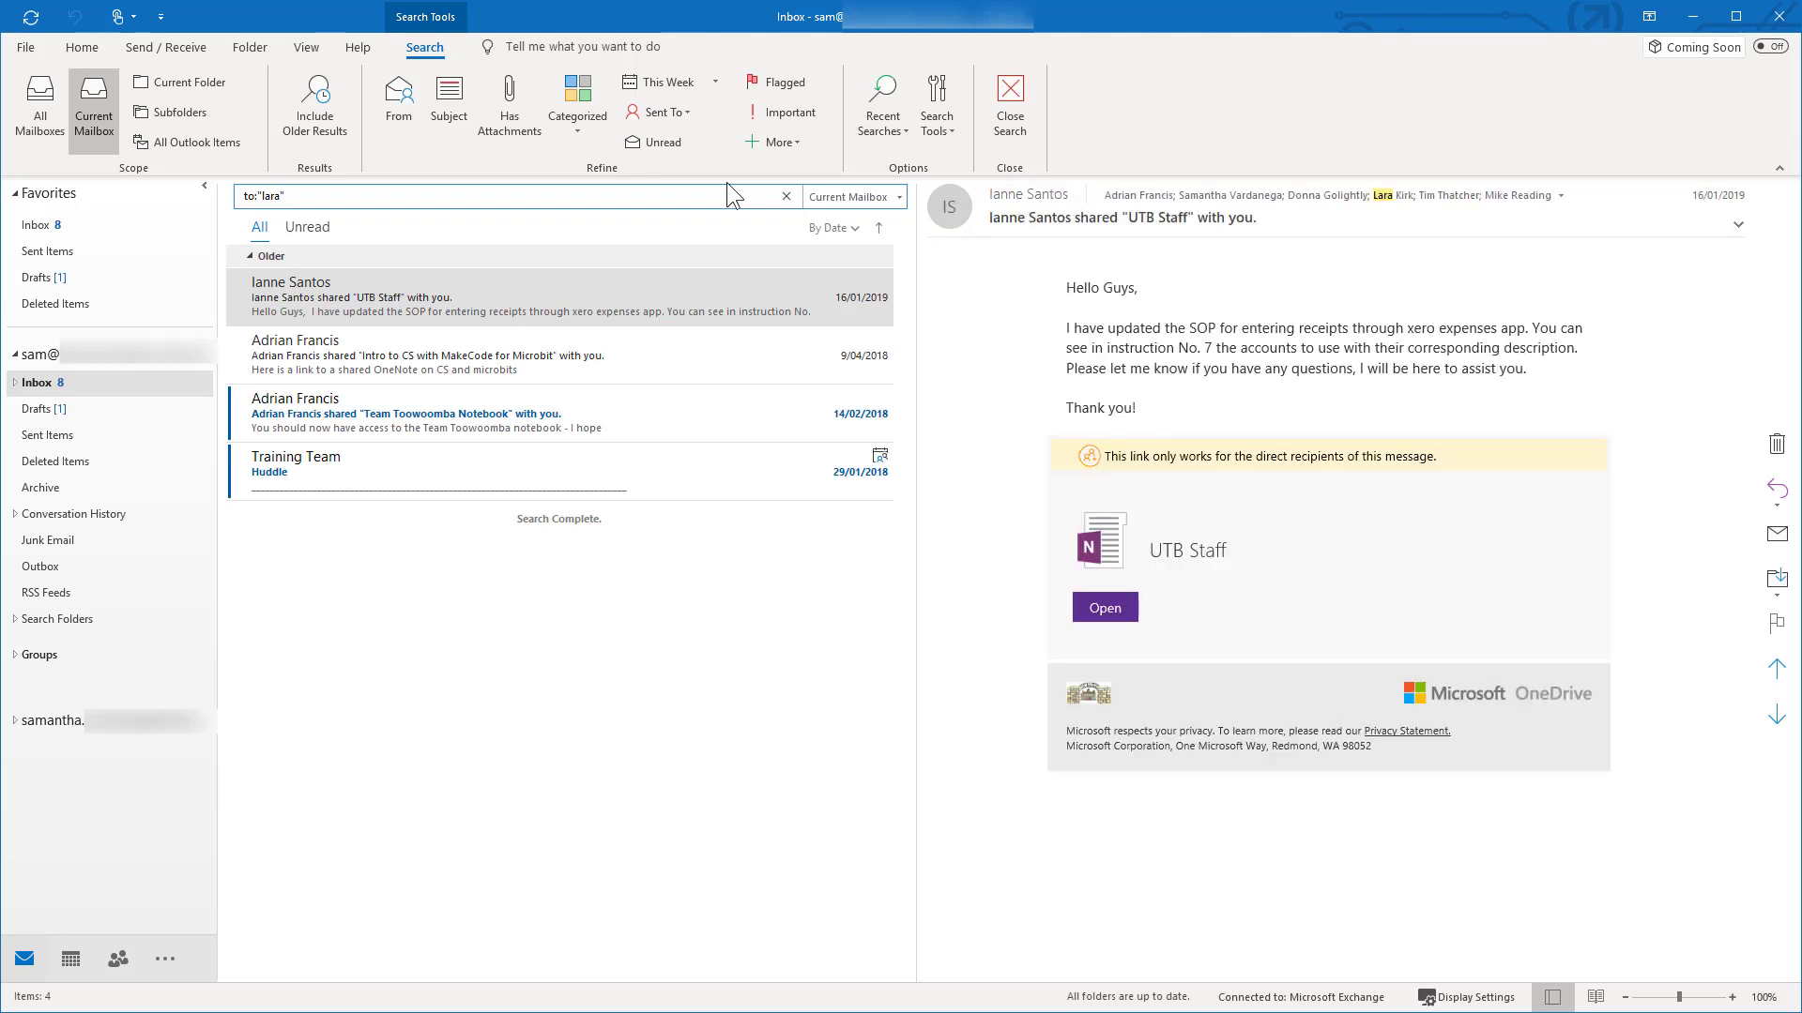
{"action": "left_click", "coordinate": [787, 196]}
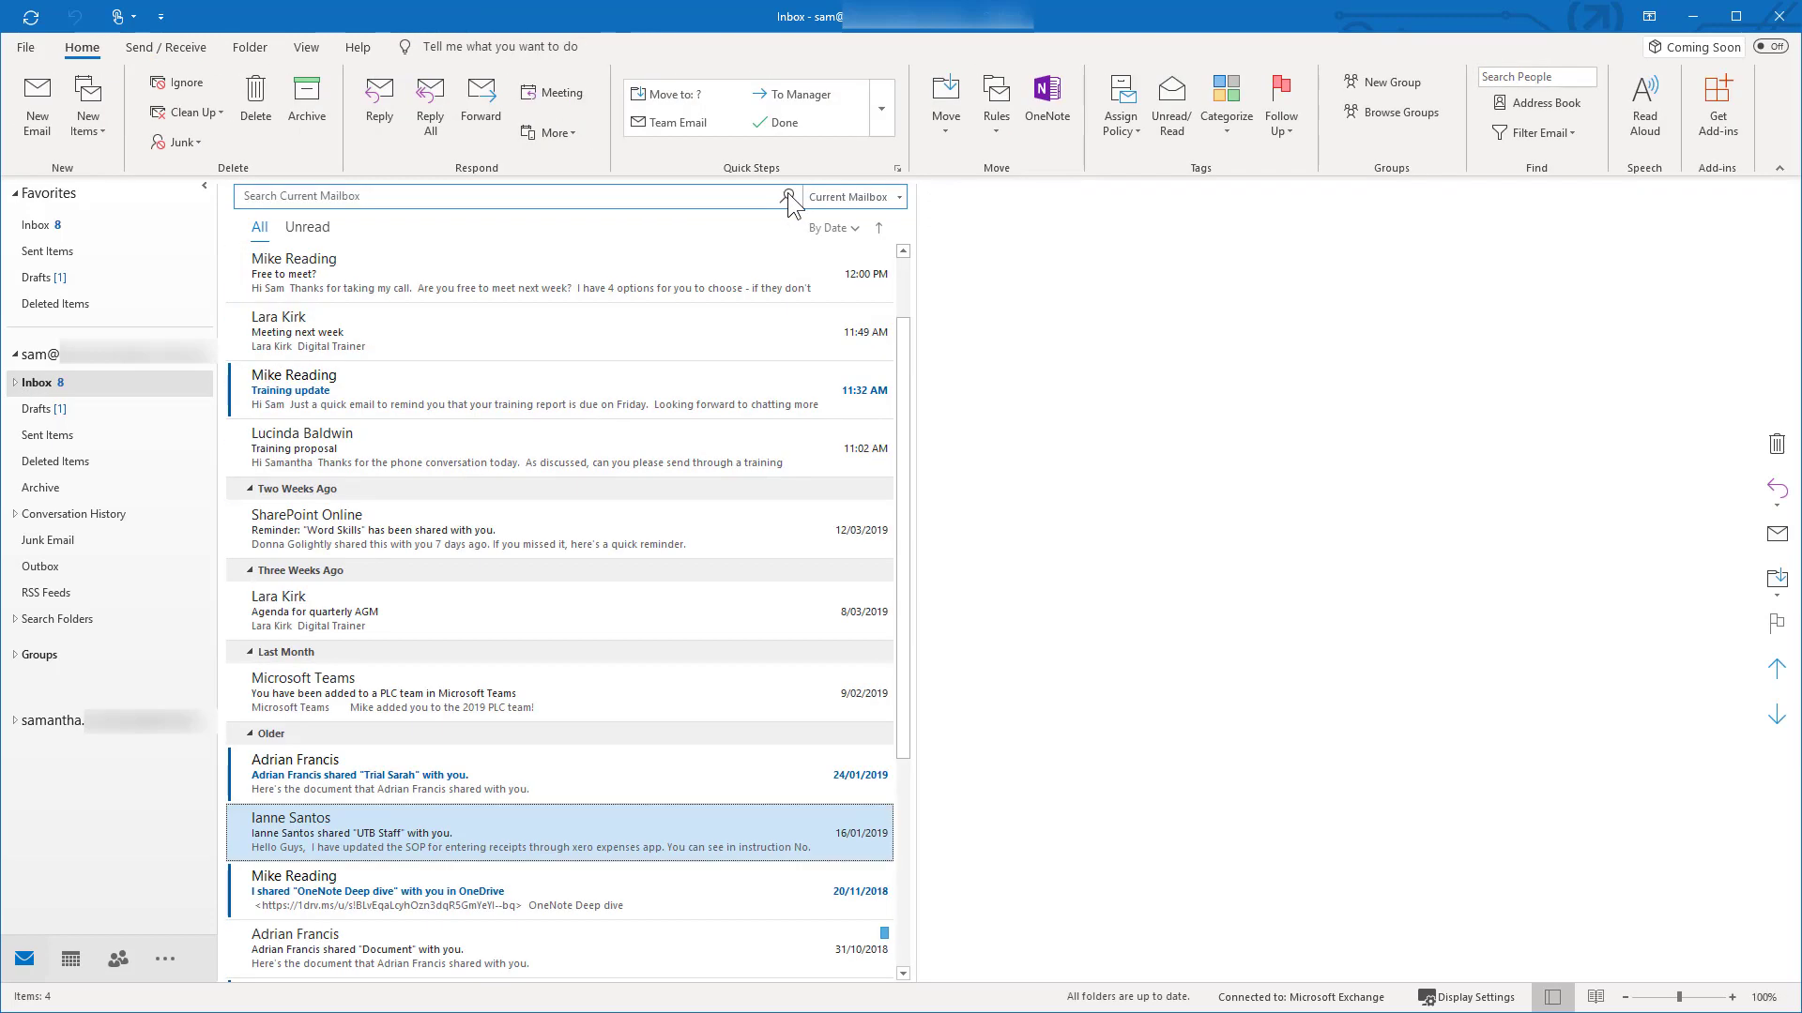
Search for mail received last week, which returns nothing, then clear the search.
{"action": "left_click", "coordinate": [660, 194]}
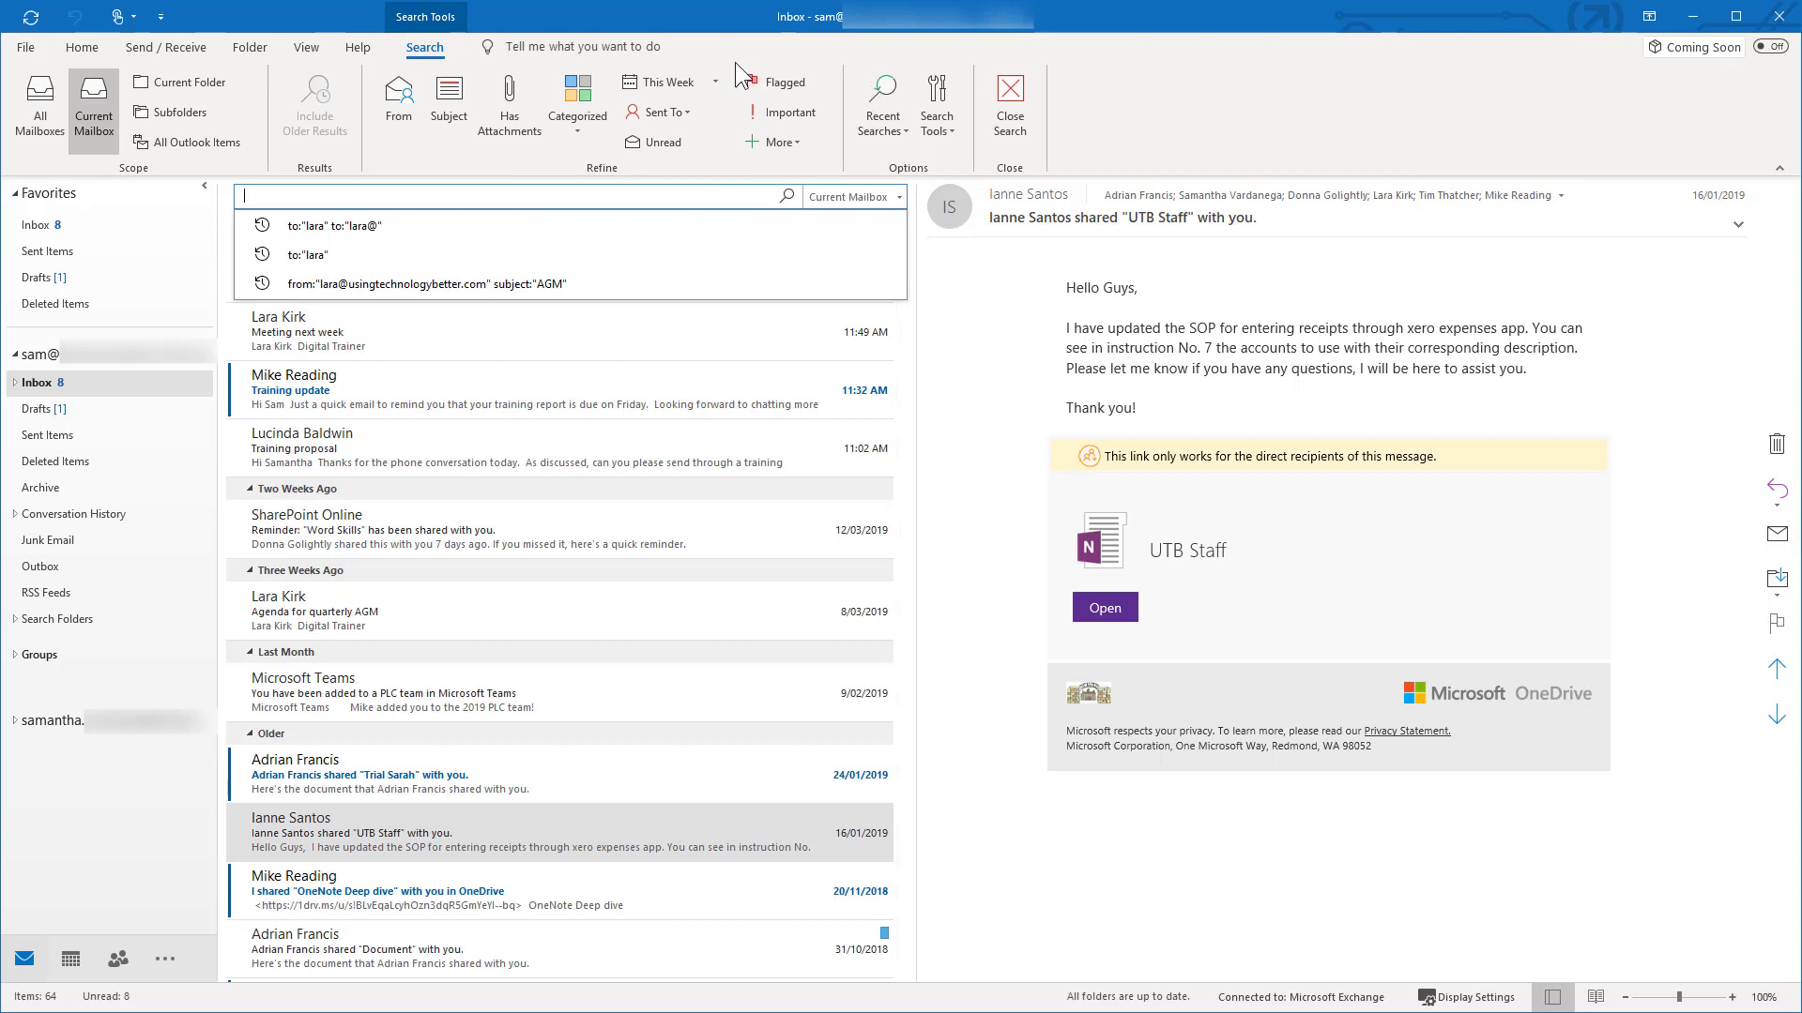
{"action": "left_click", "coordinate": [717, 83]}
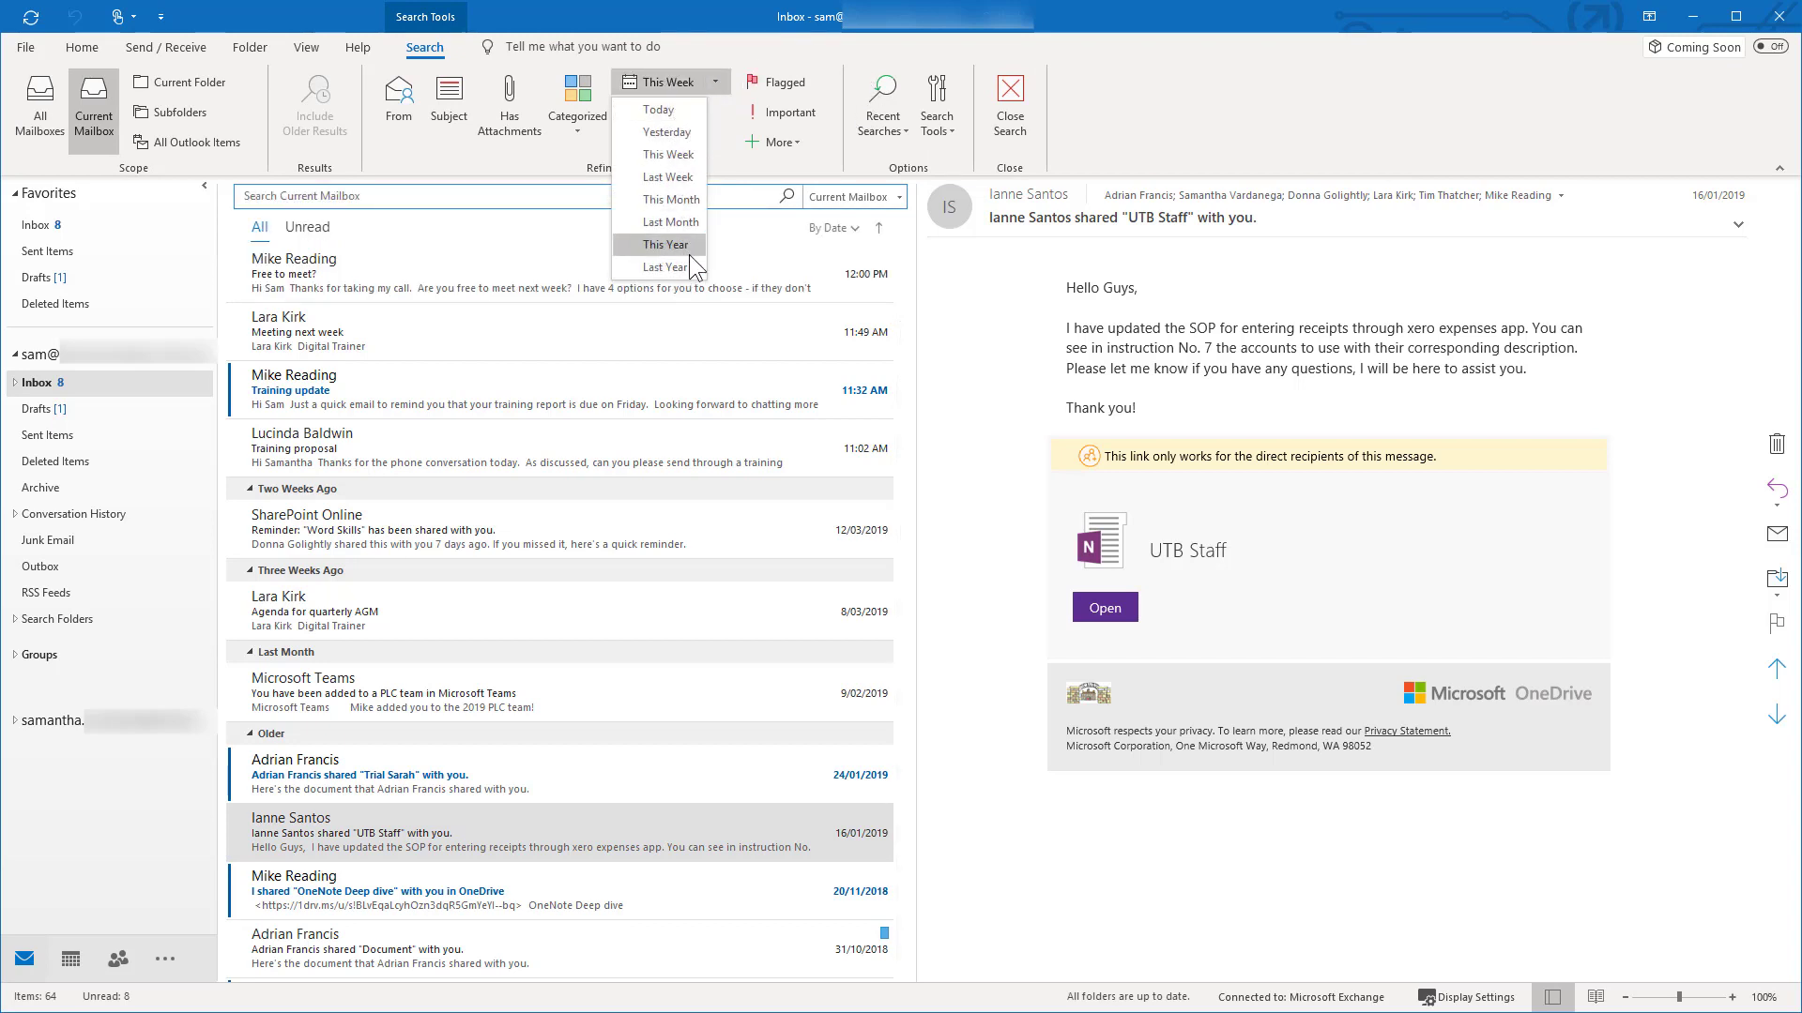
{"action": "left_click", "coordinate": [667, 177]}
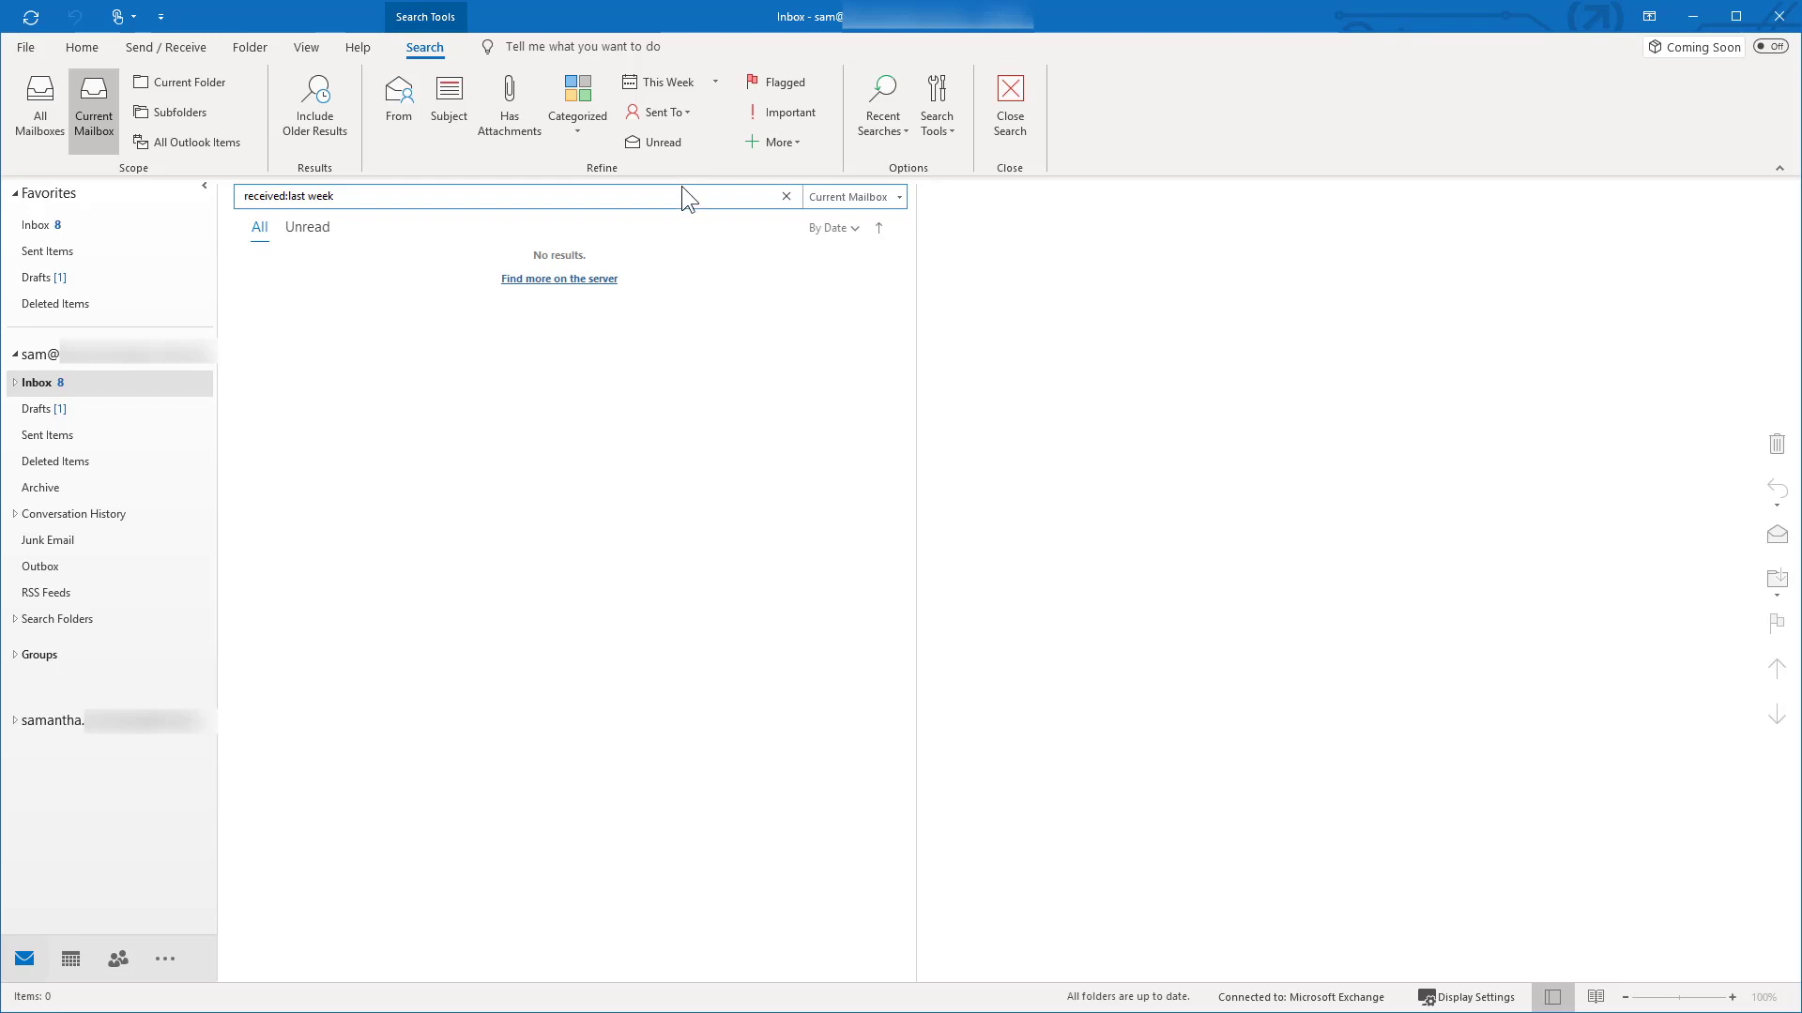
{"action": "left_click", "coordinate": [786, 196]}
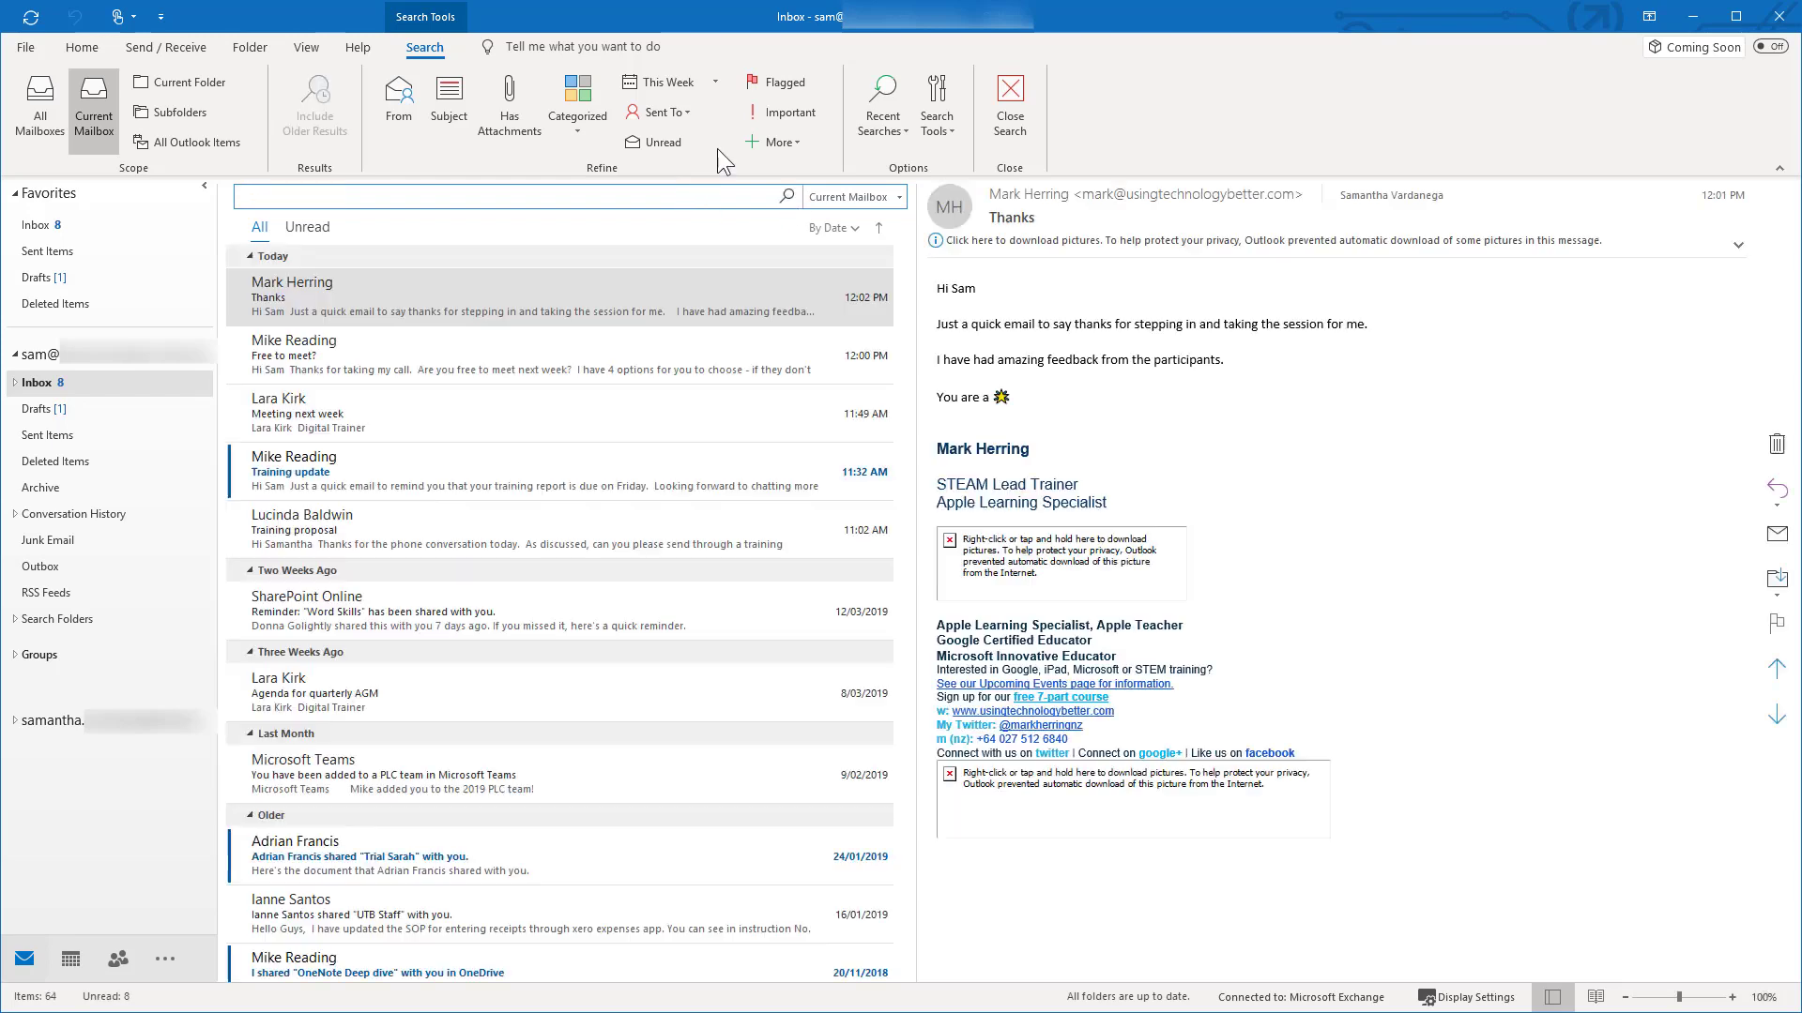
Show only unread mail (44 messages), then clear the filter back to the 64-item Inbox.
{"action": "left_click", "coordinate": [668, 142]}
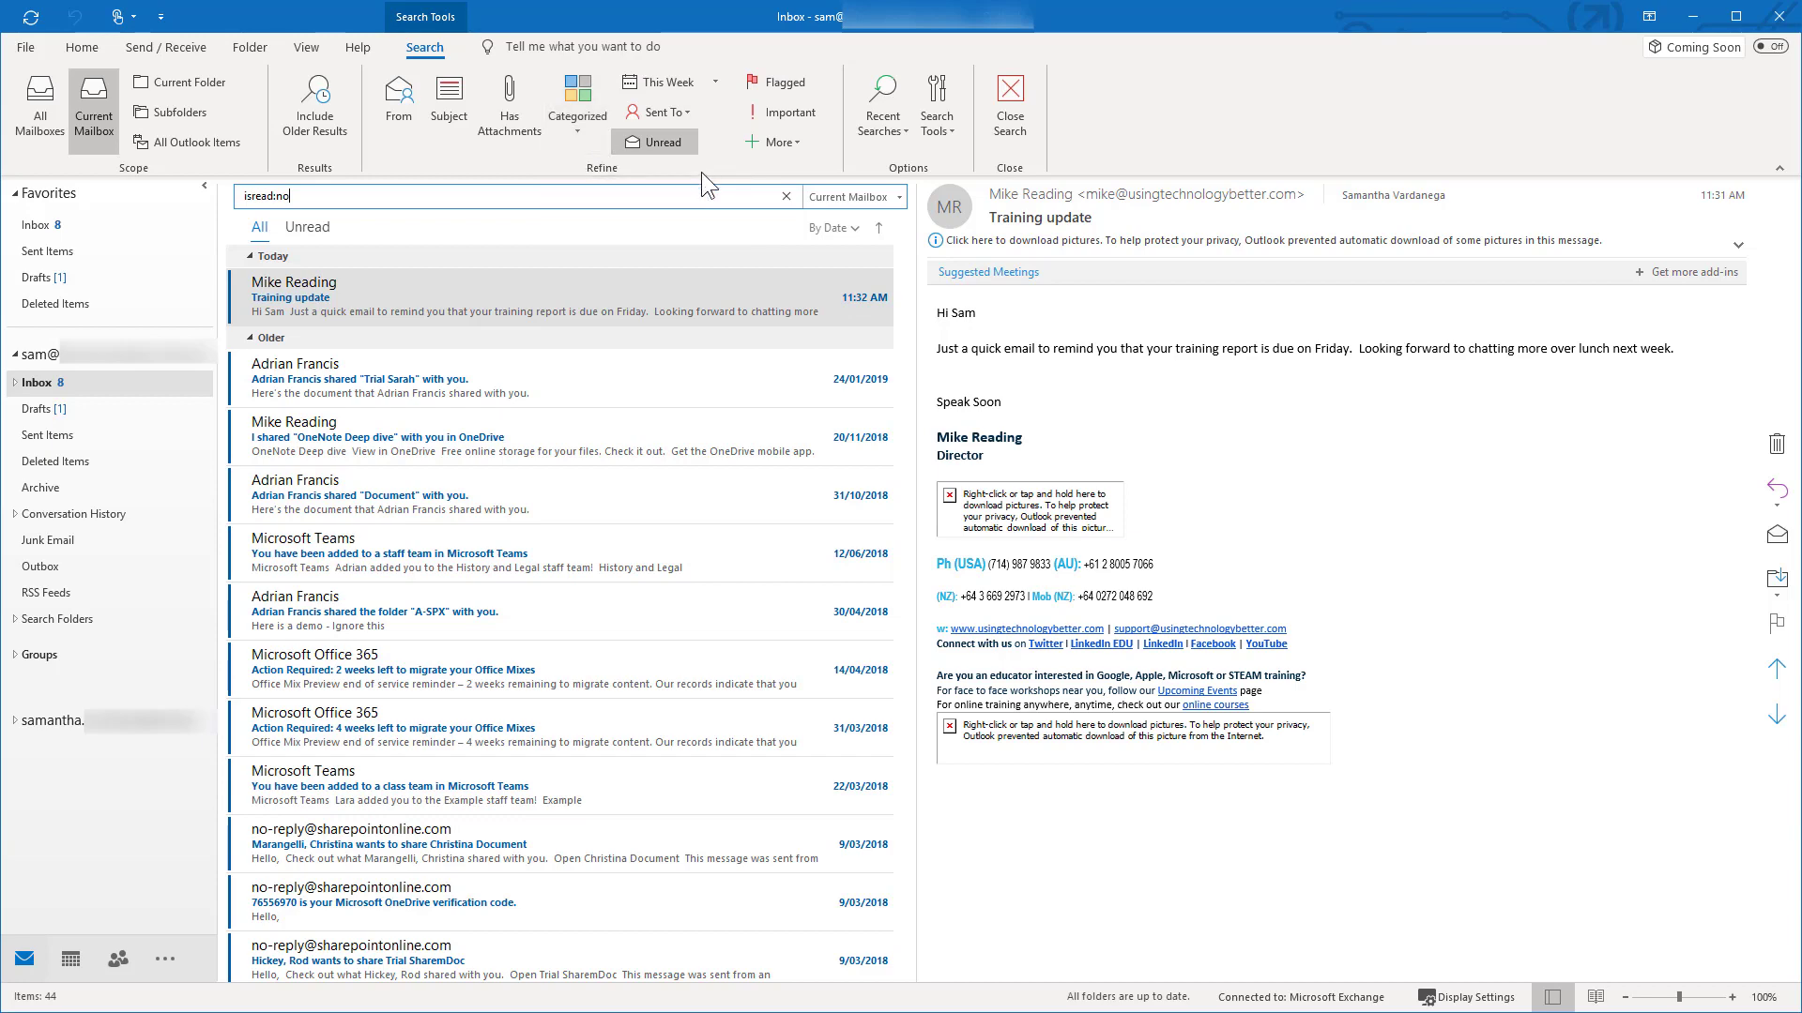
{"action": "key", "text": "Escape"}
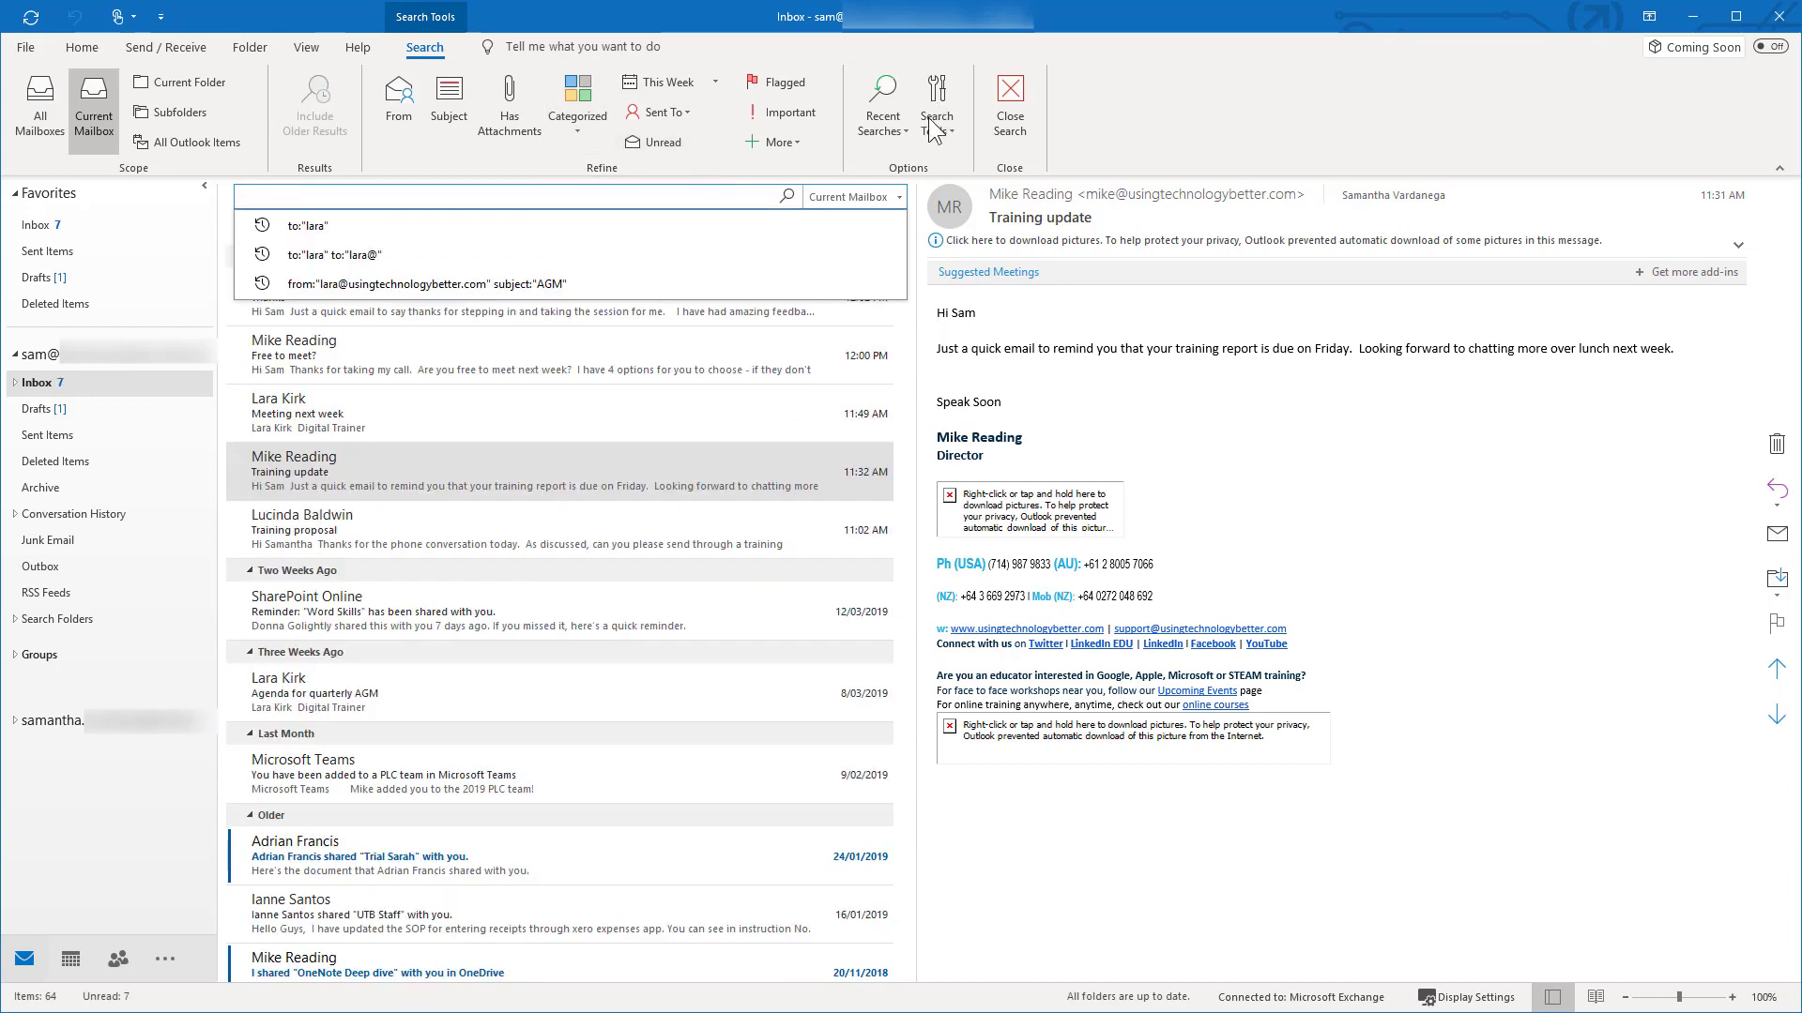
Open Advanced Find from Search Tools, centre the dialog, and keep Look for set to Messages.
{"action": "left_click", "coordinate": [949, 128]}
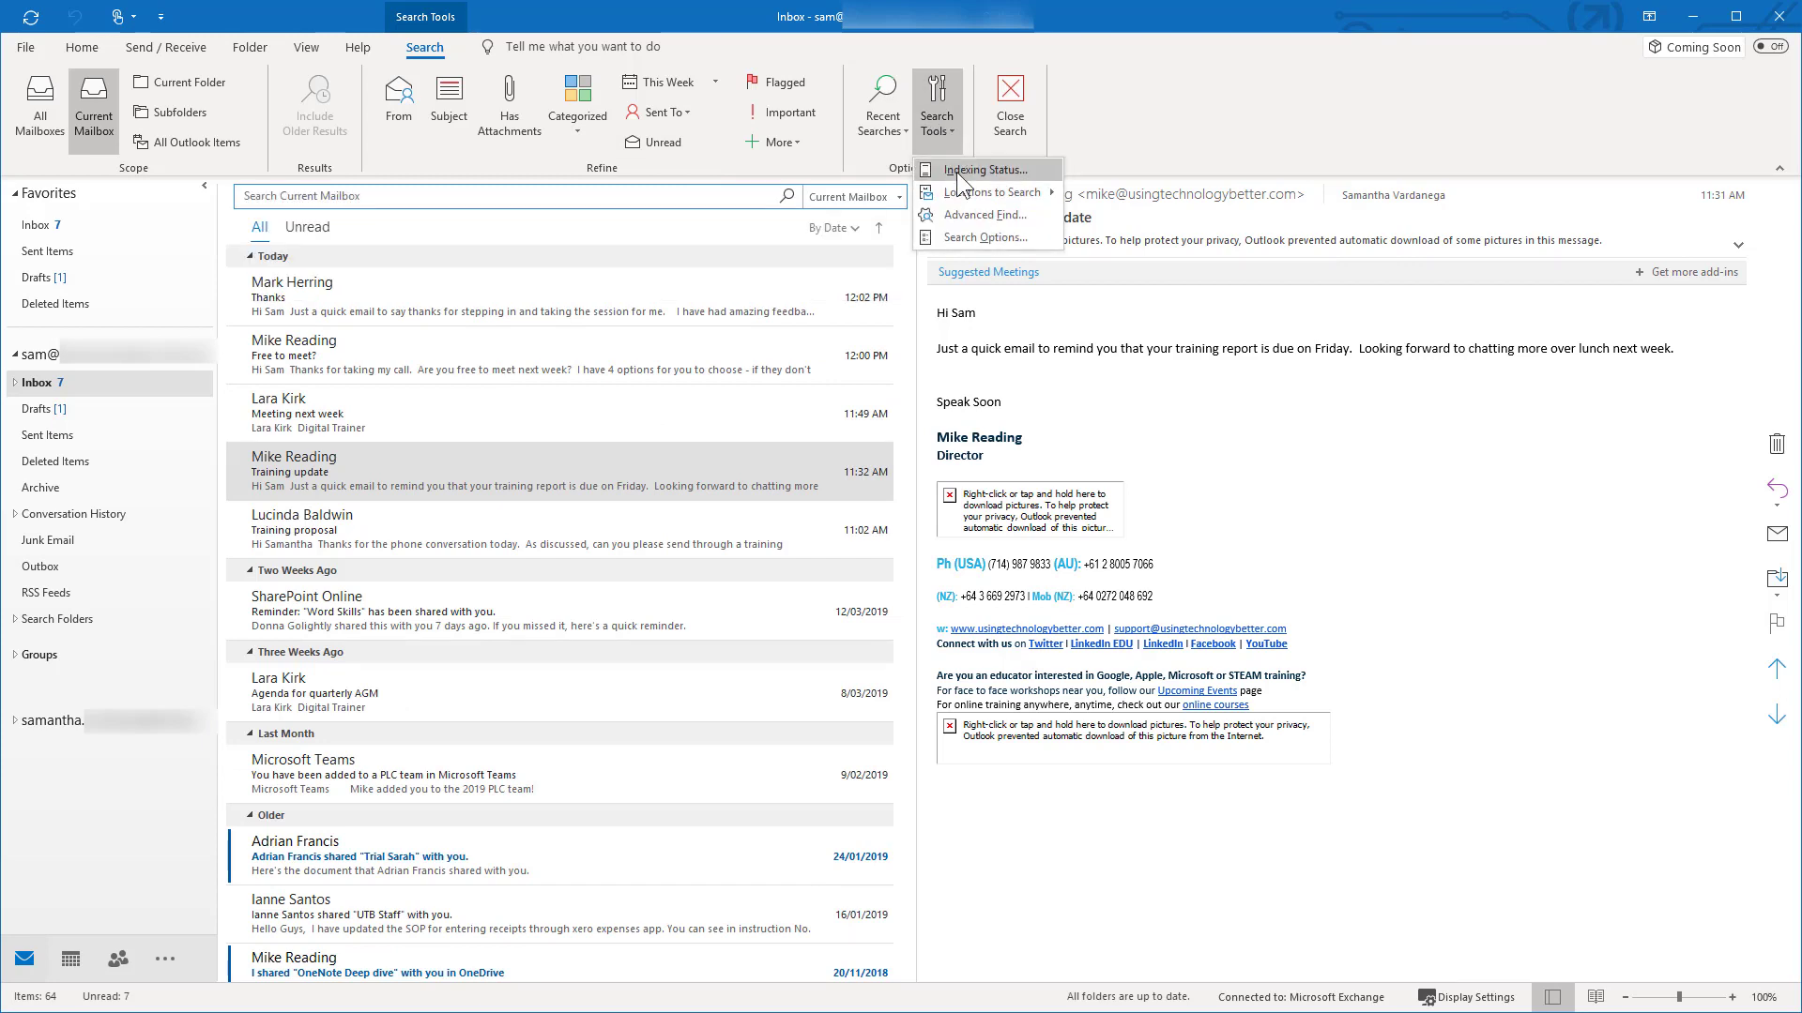
{"action": "left_click", "coordinate": [1021, 214]}
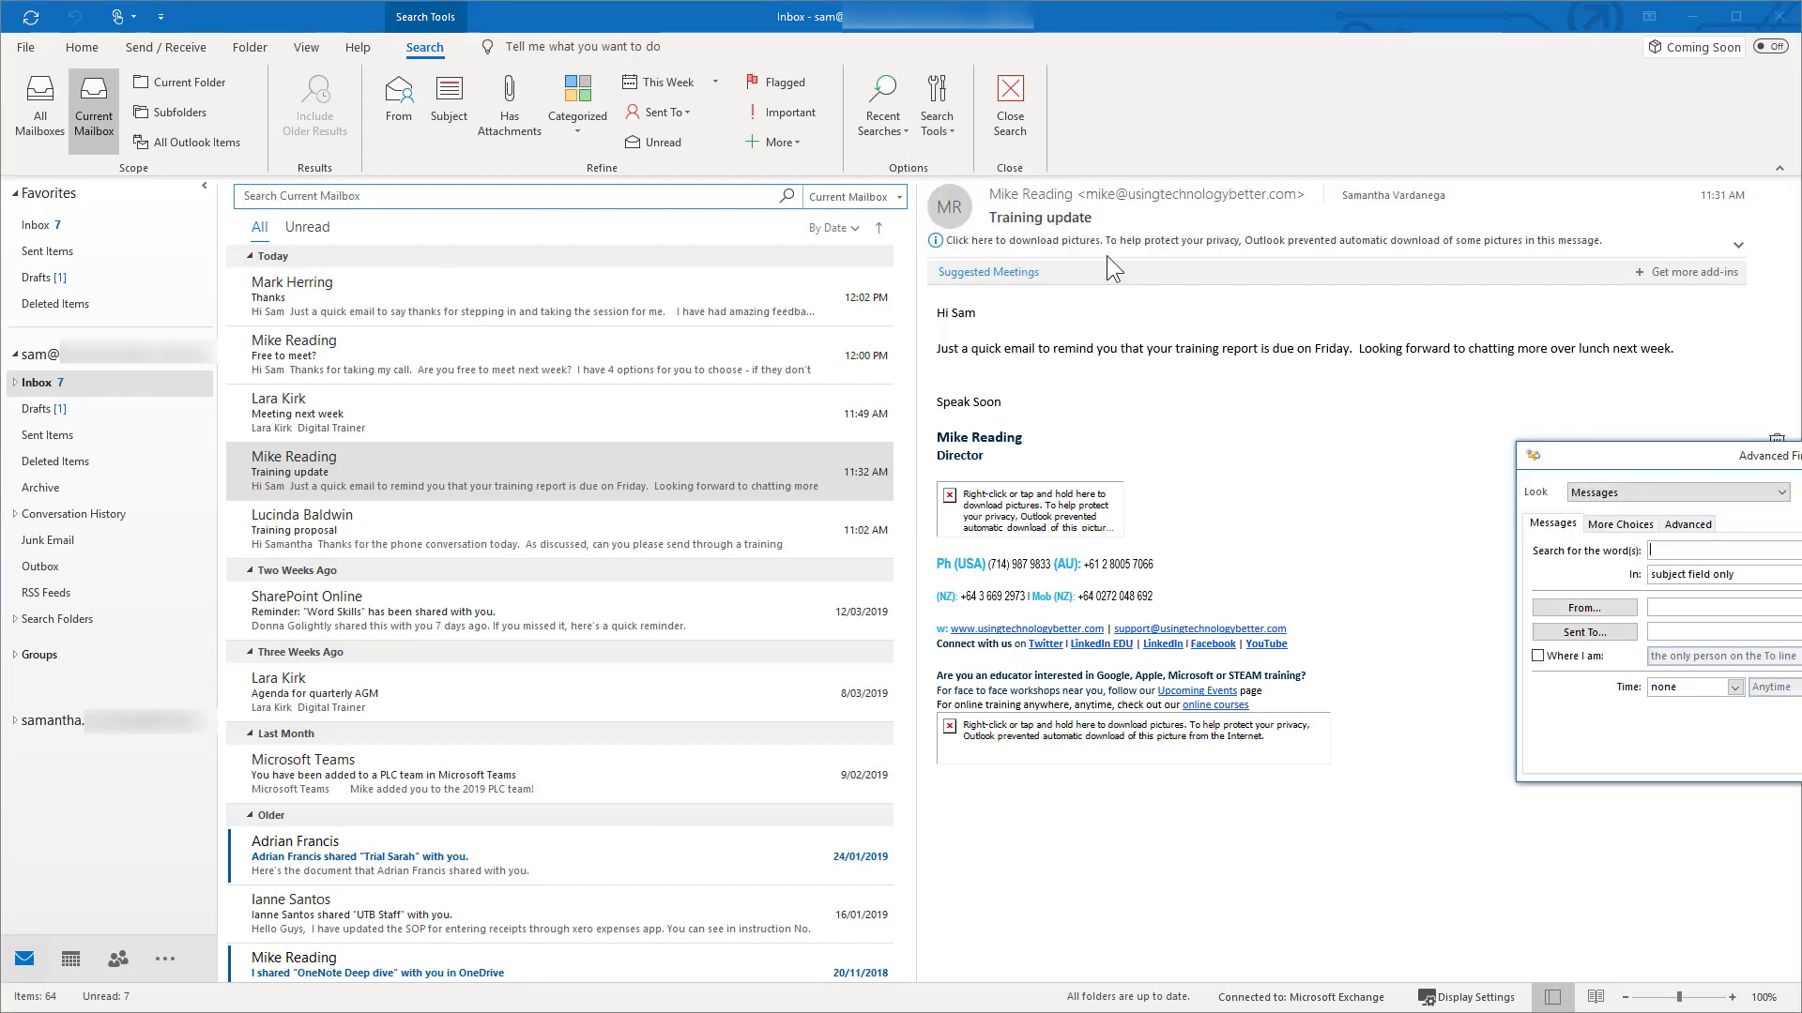
{"action": "left_click_drag", "start_coordinate": [1722, 466], "coordinate": [881, 336]}
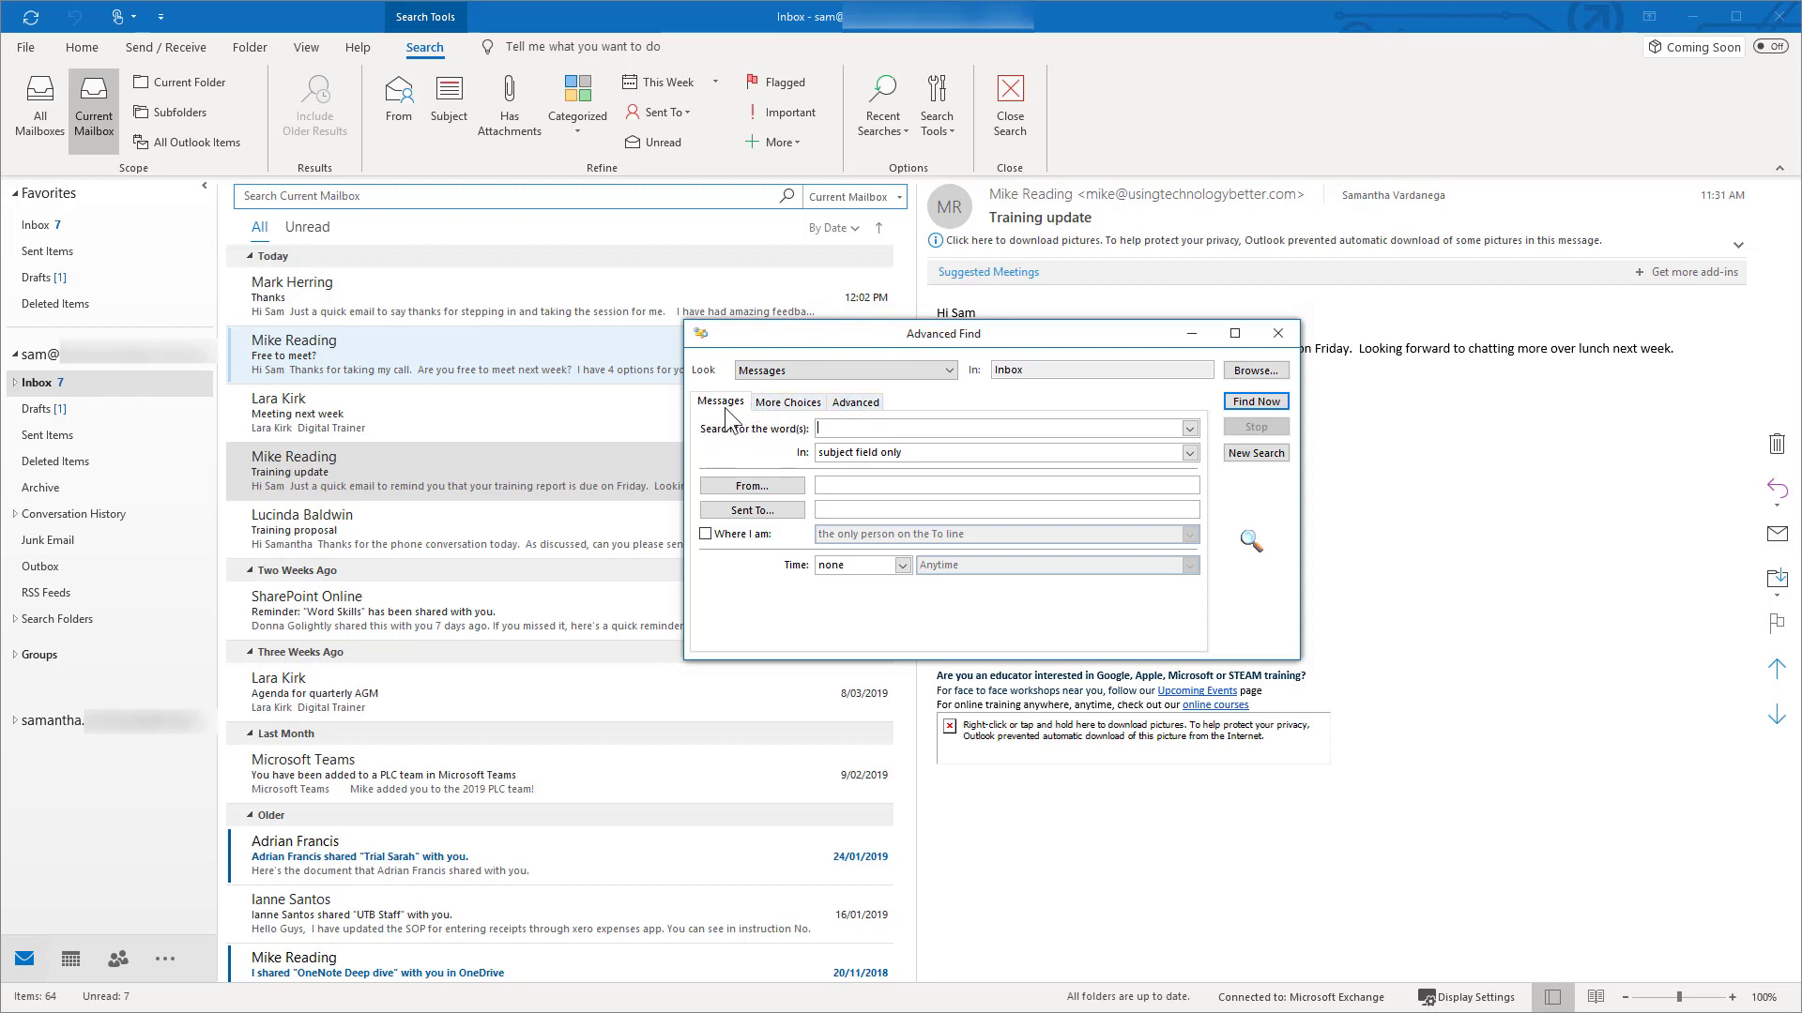
{"action": "left_click", "coordinate": [949, 371]}
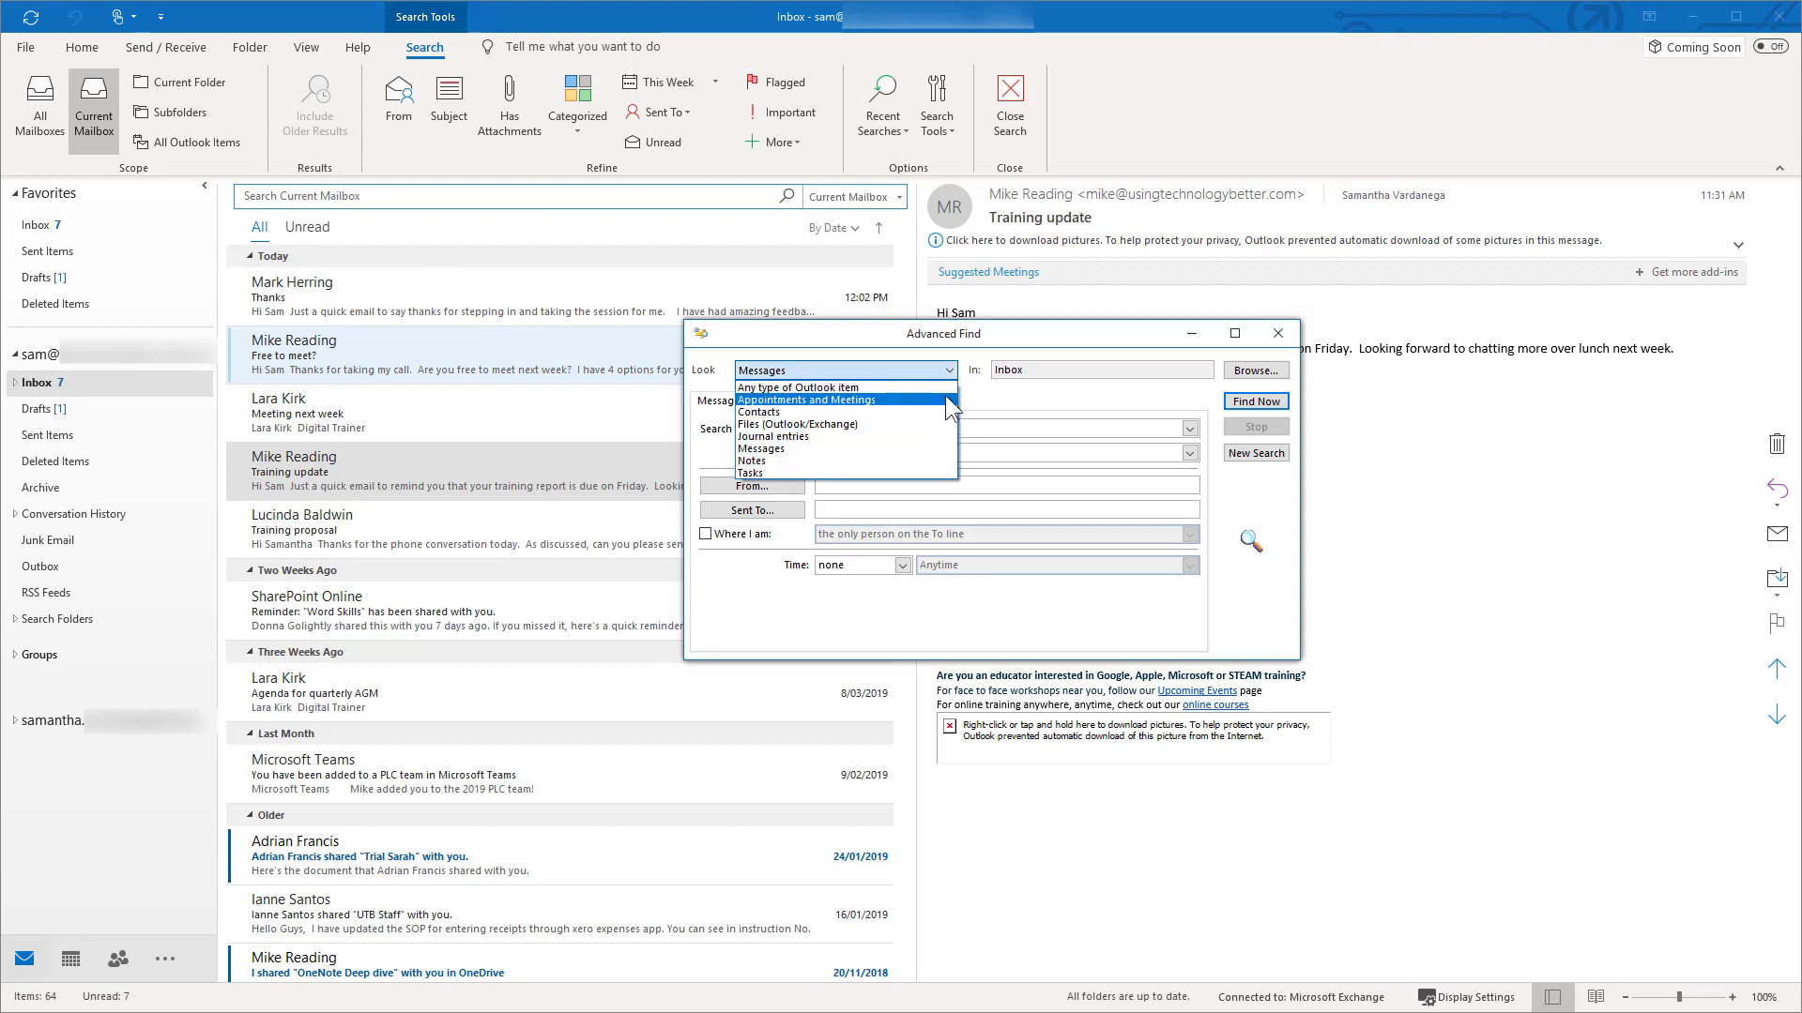
{"action": "left_click", "coordinate": [910, 444]}
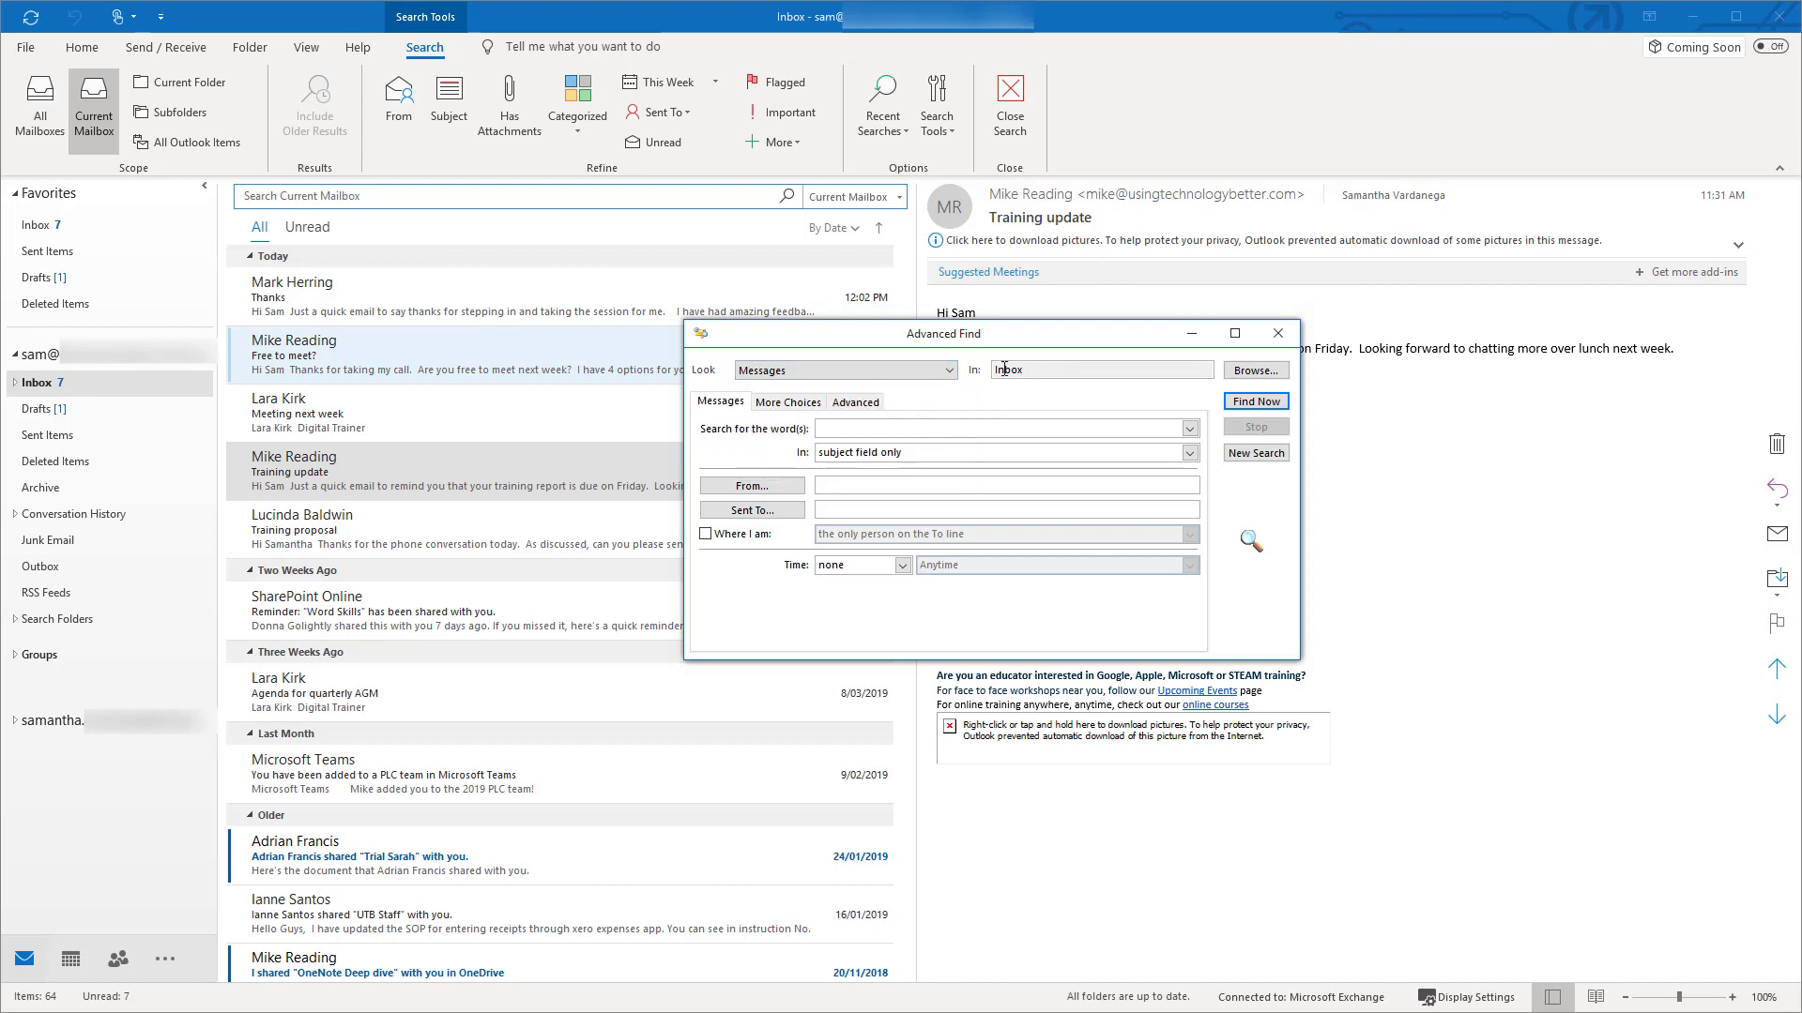
{"action": "left_click", "coordinate": [1254, 373]}
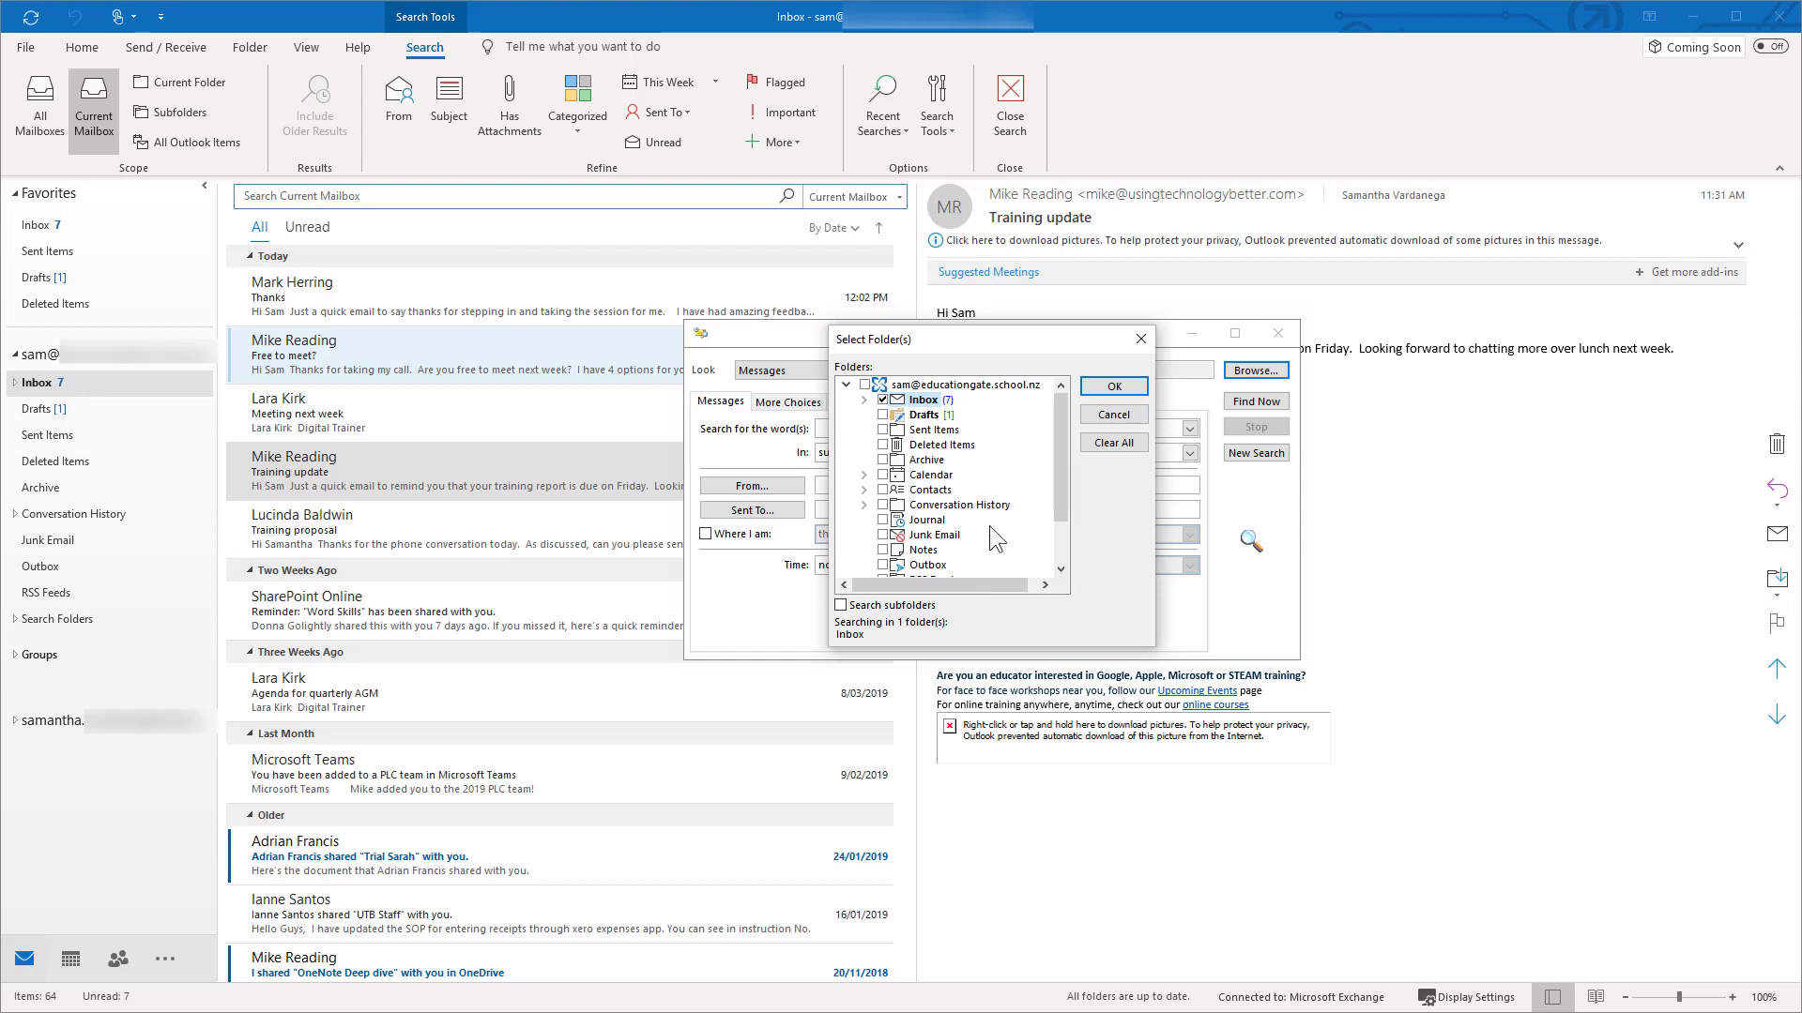
{"action": "left_click", "coordinate": [1129, 415]}
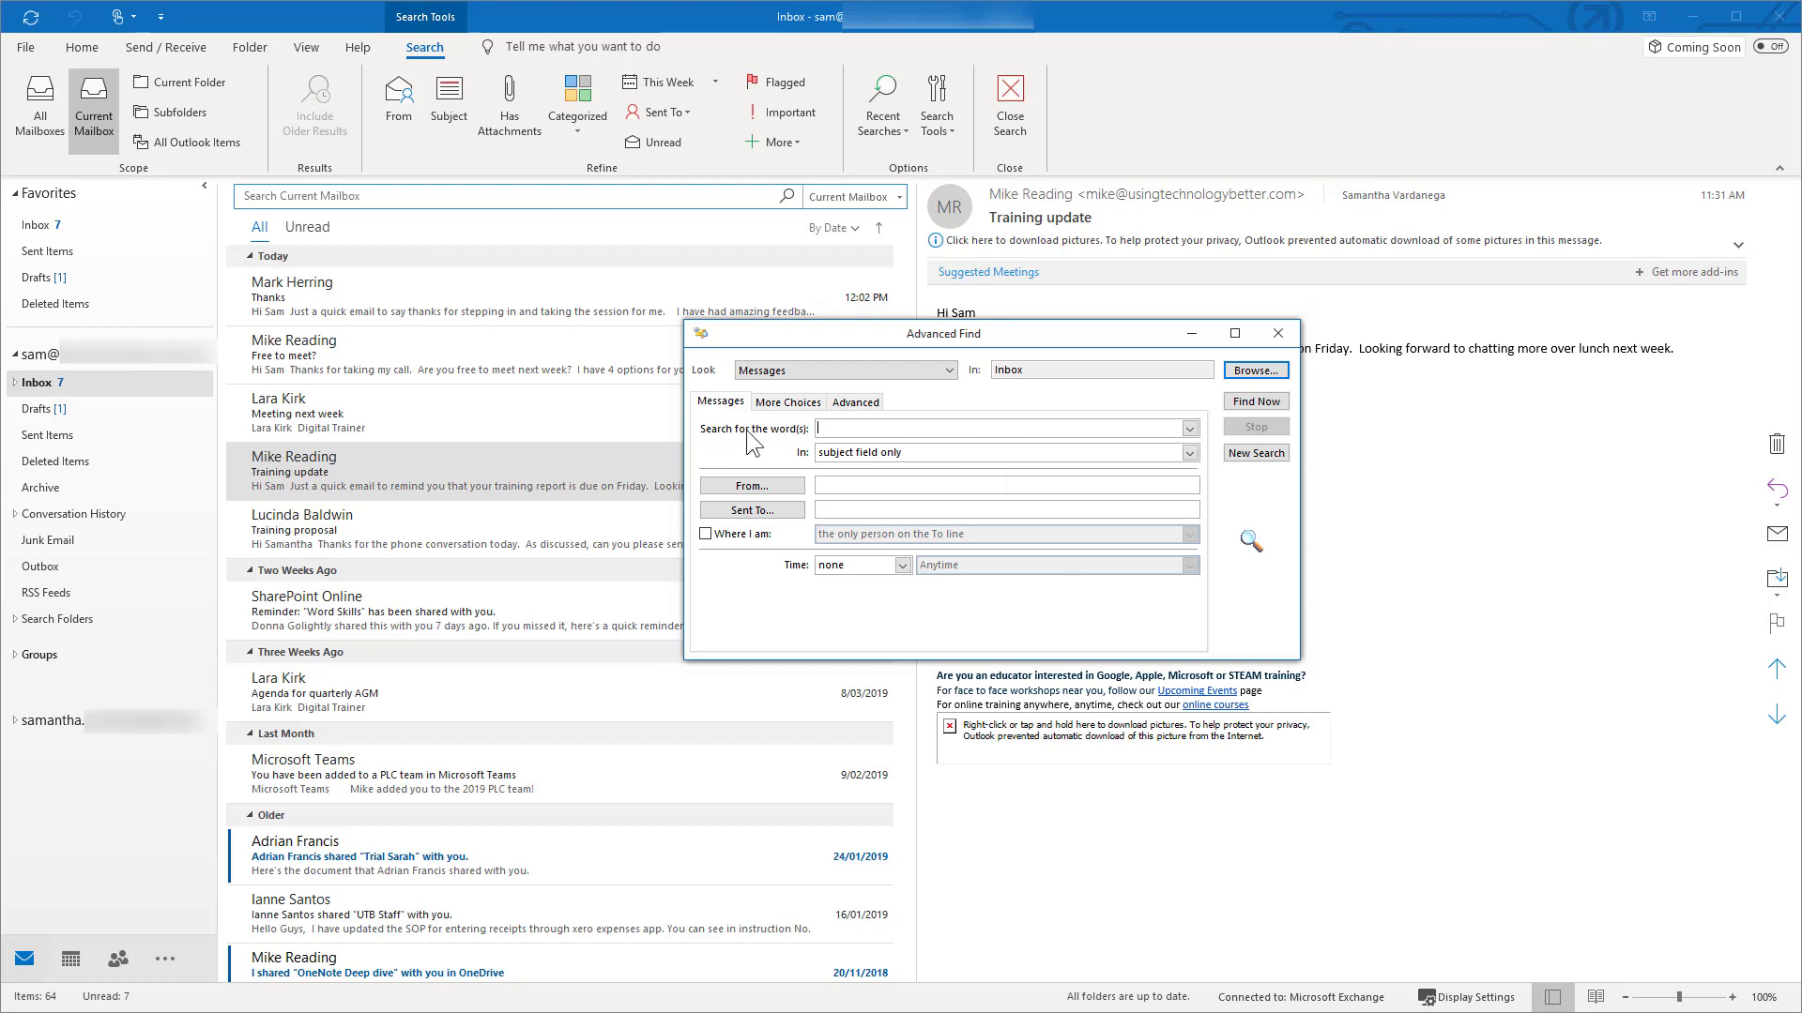
{"action": "left_click", "coordinate": [1190, 453]}
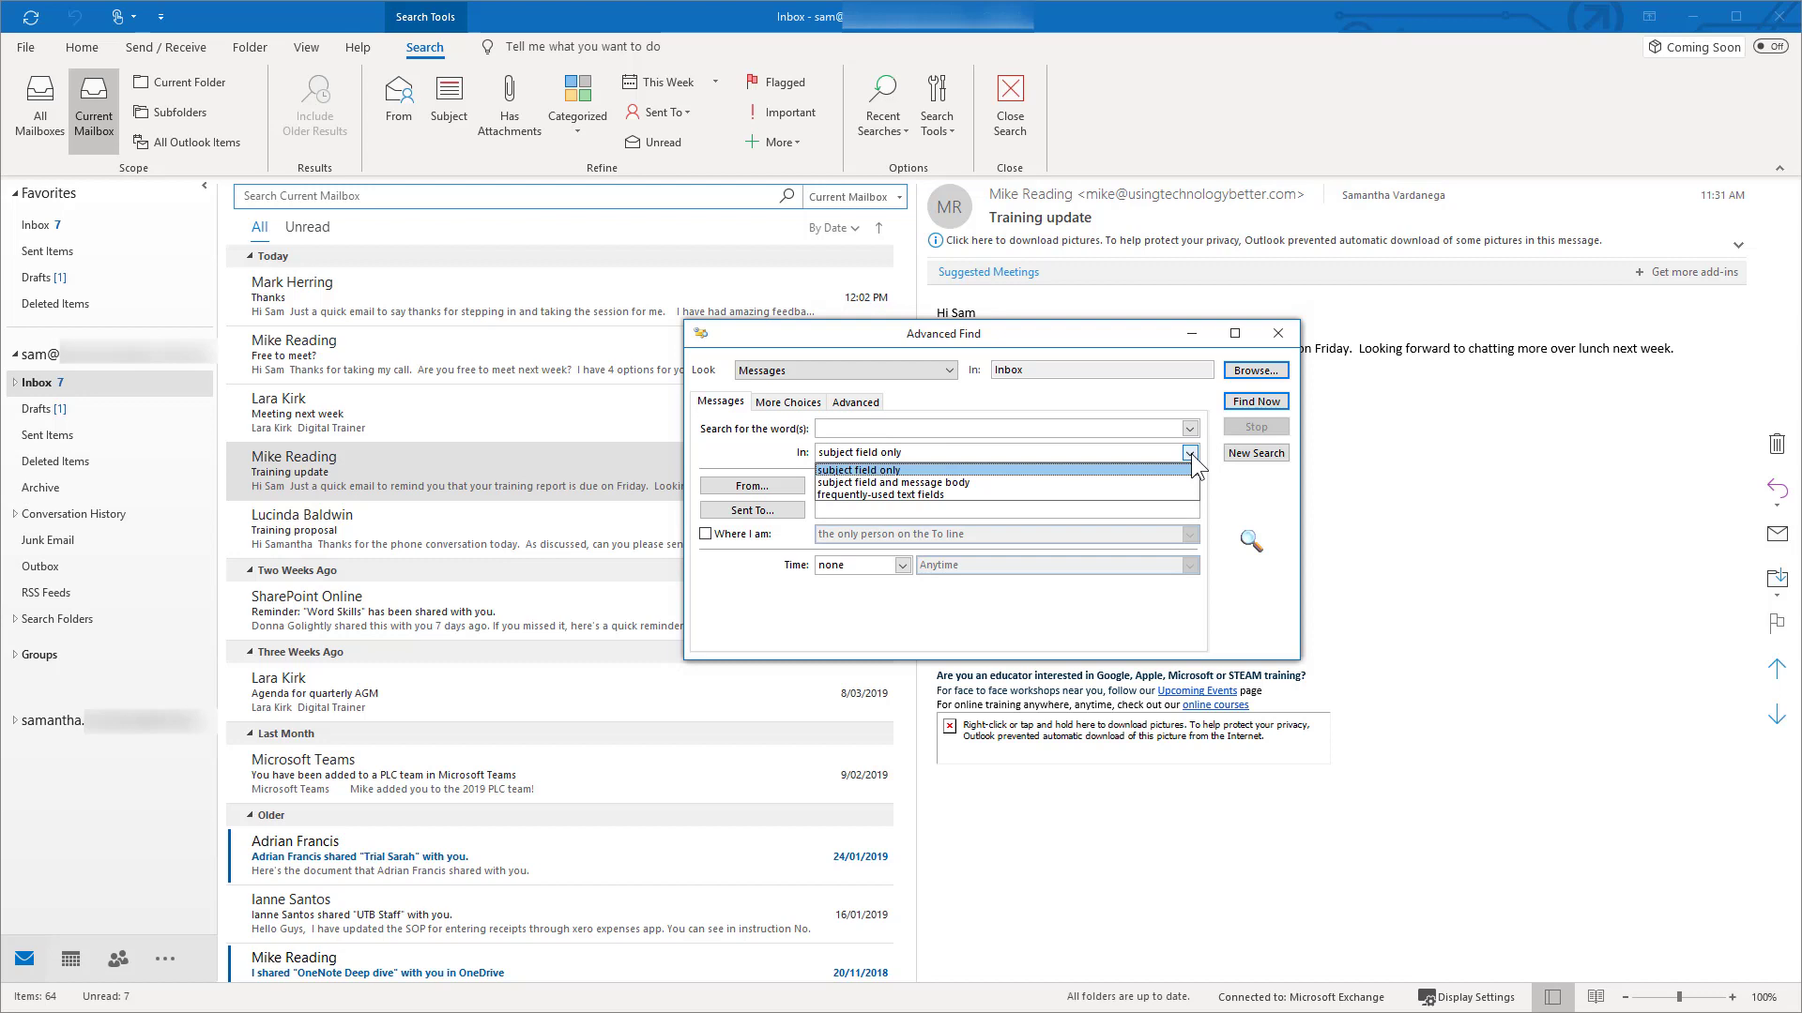
{"action": "left_click", "coordinate": [1194, 466]}
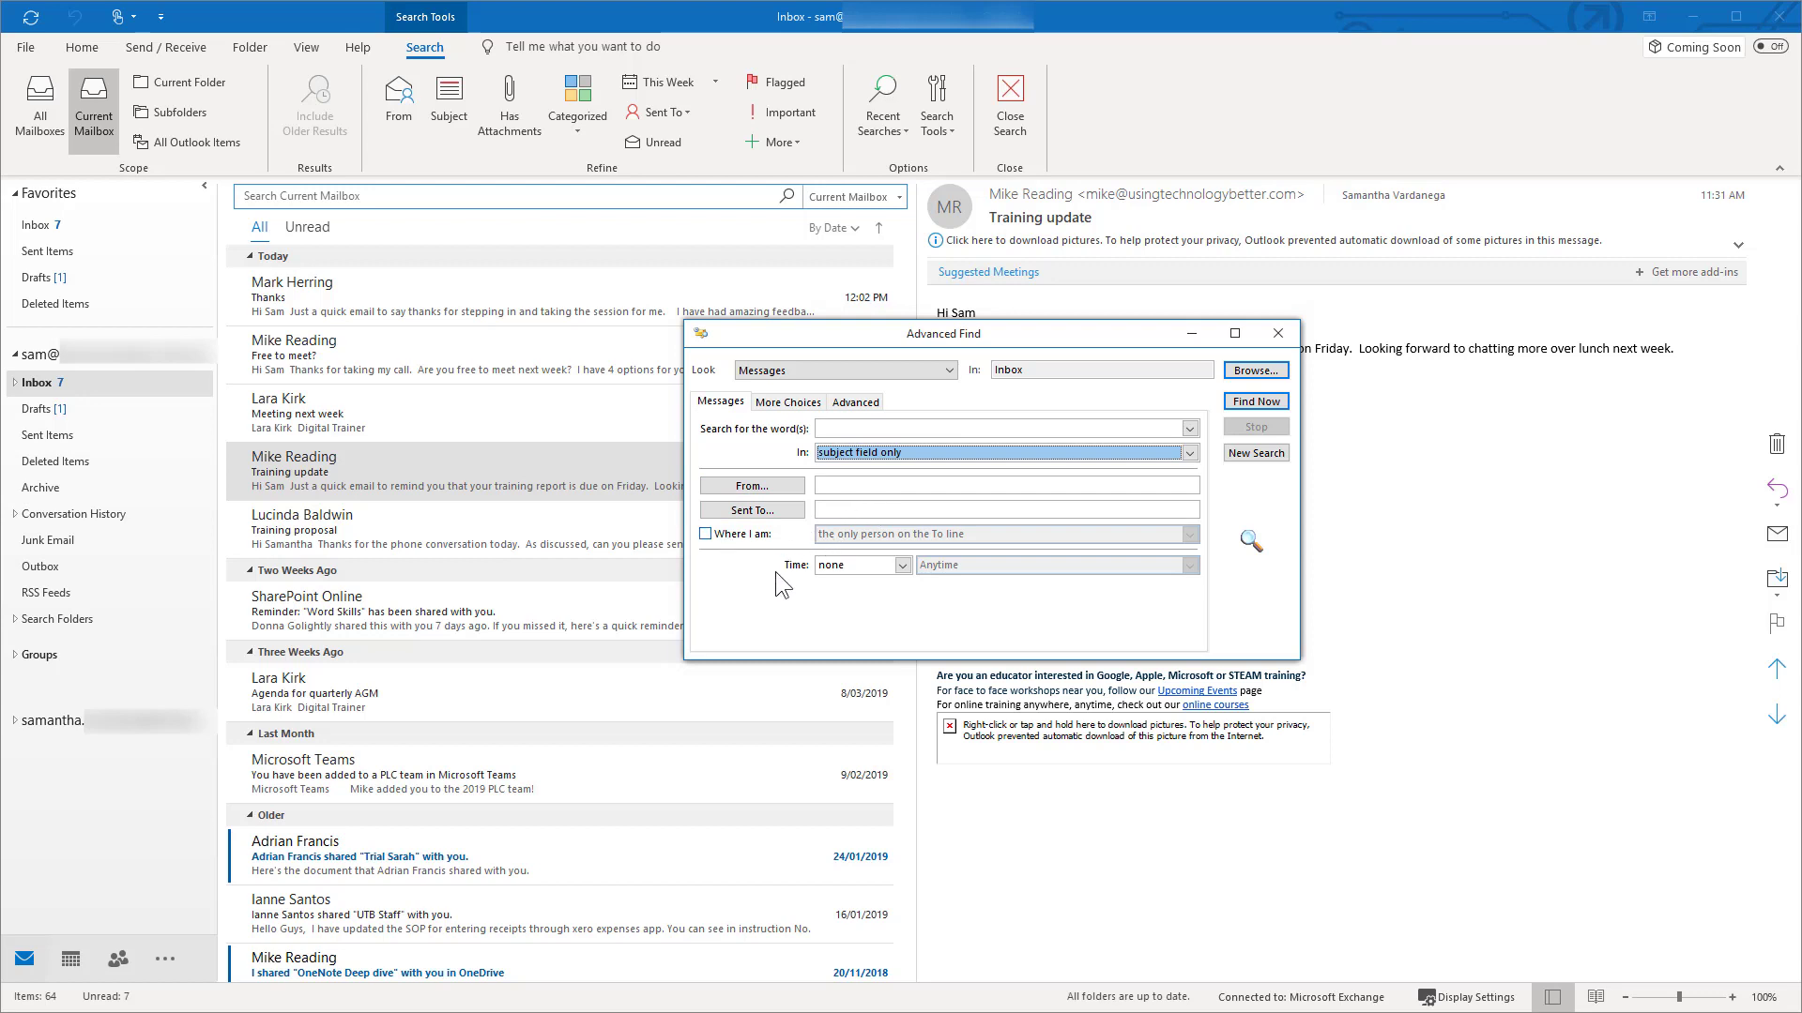
{"action": "left_click", "coordinate": [706, 535]}
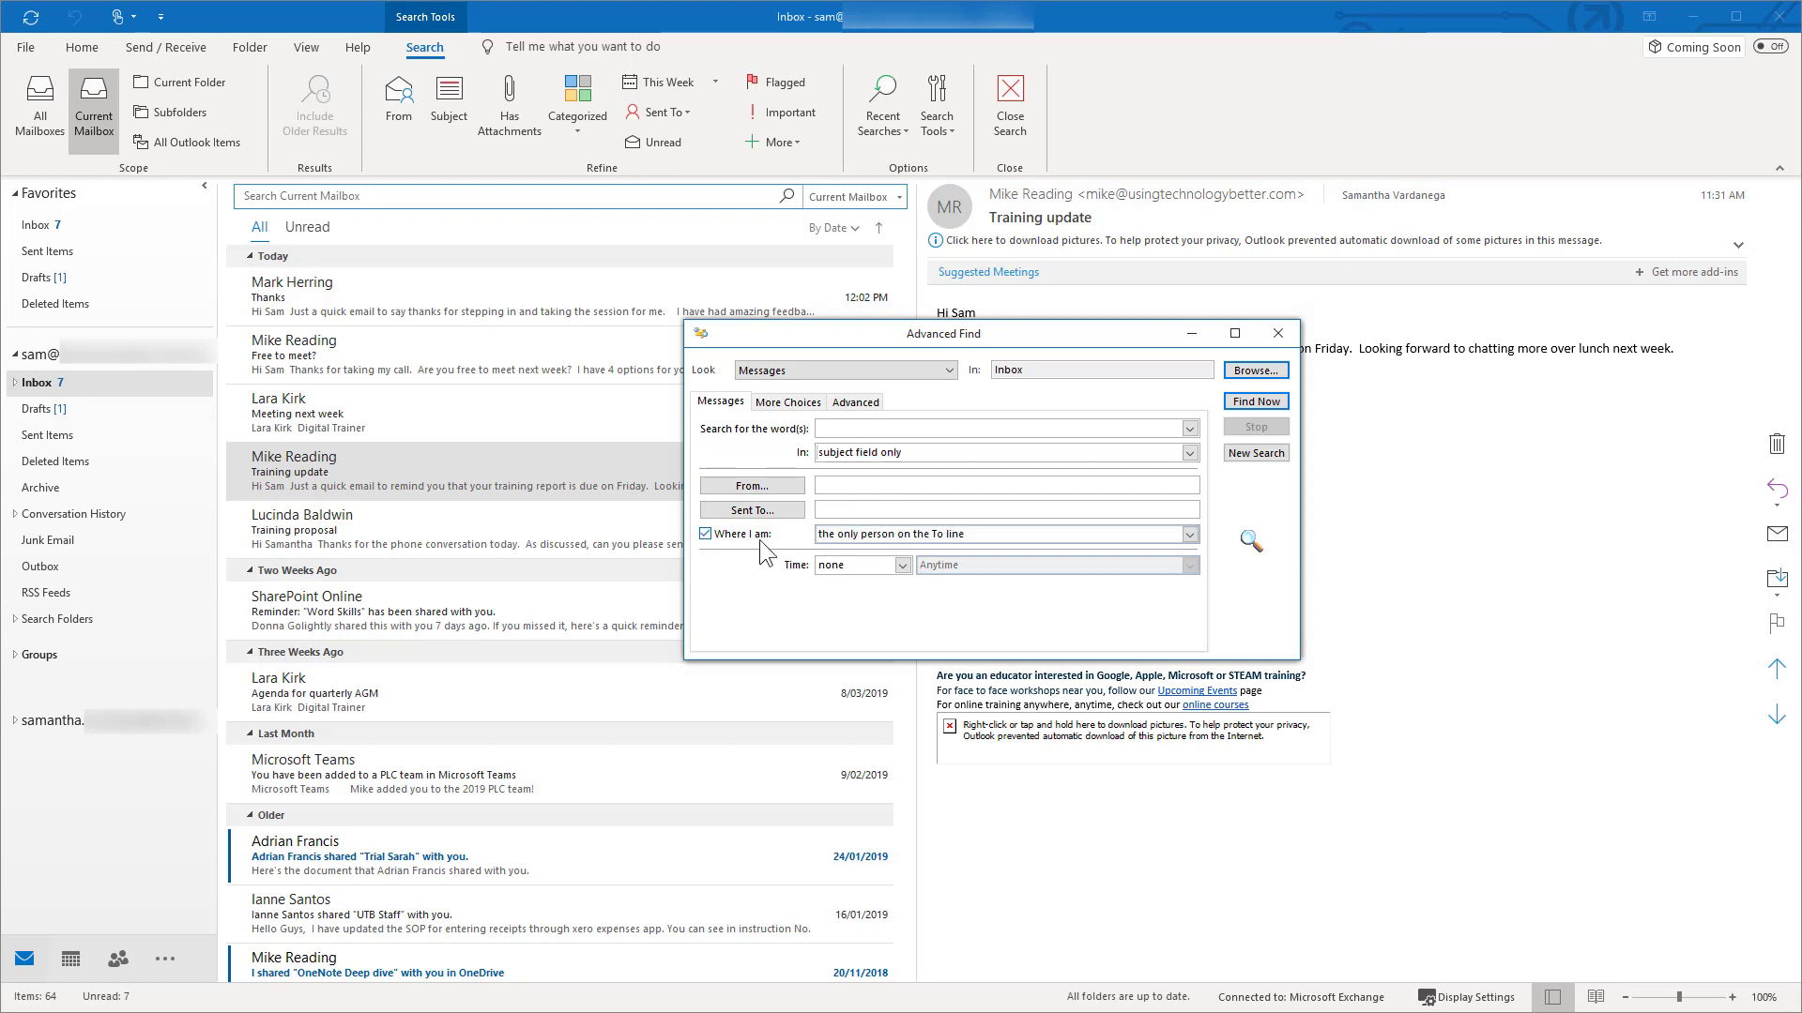
{"action": "left_click", "coordinate": [1190, 534]}
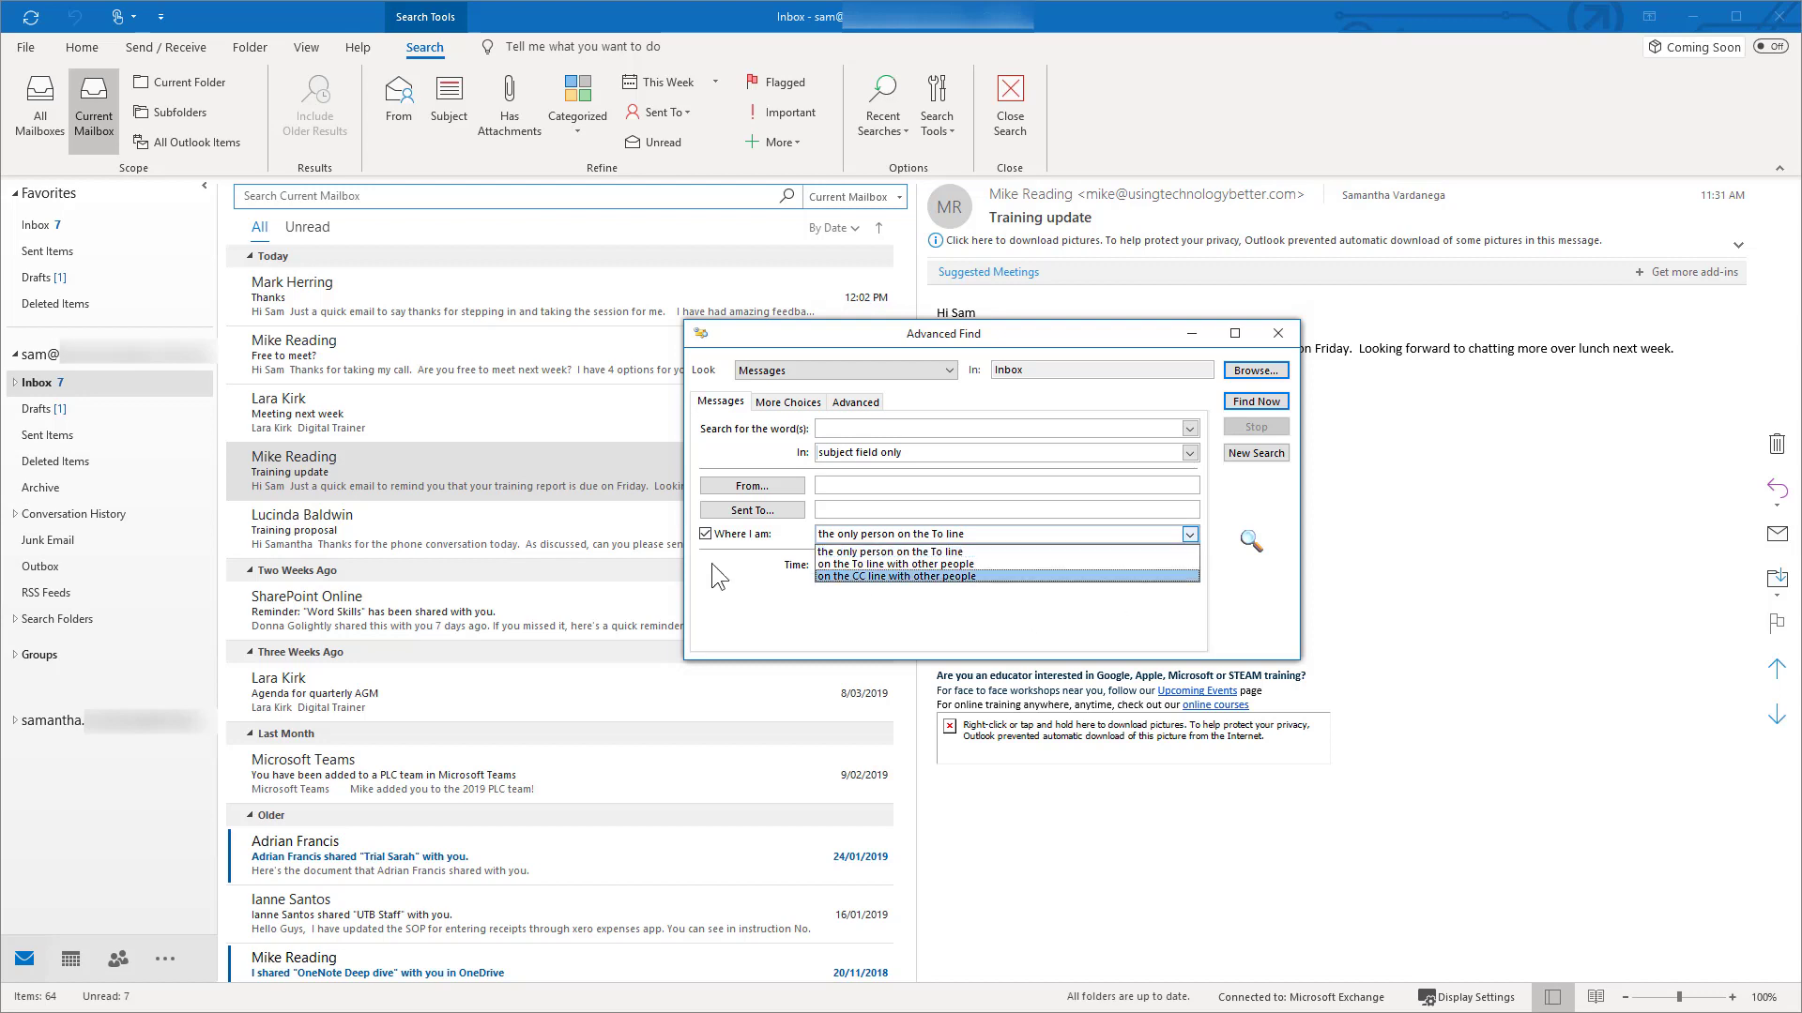
{"action": "left_click", "coordinate": [702, 535]}
{"action": "left_click", "coordinate": [718, 539]}
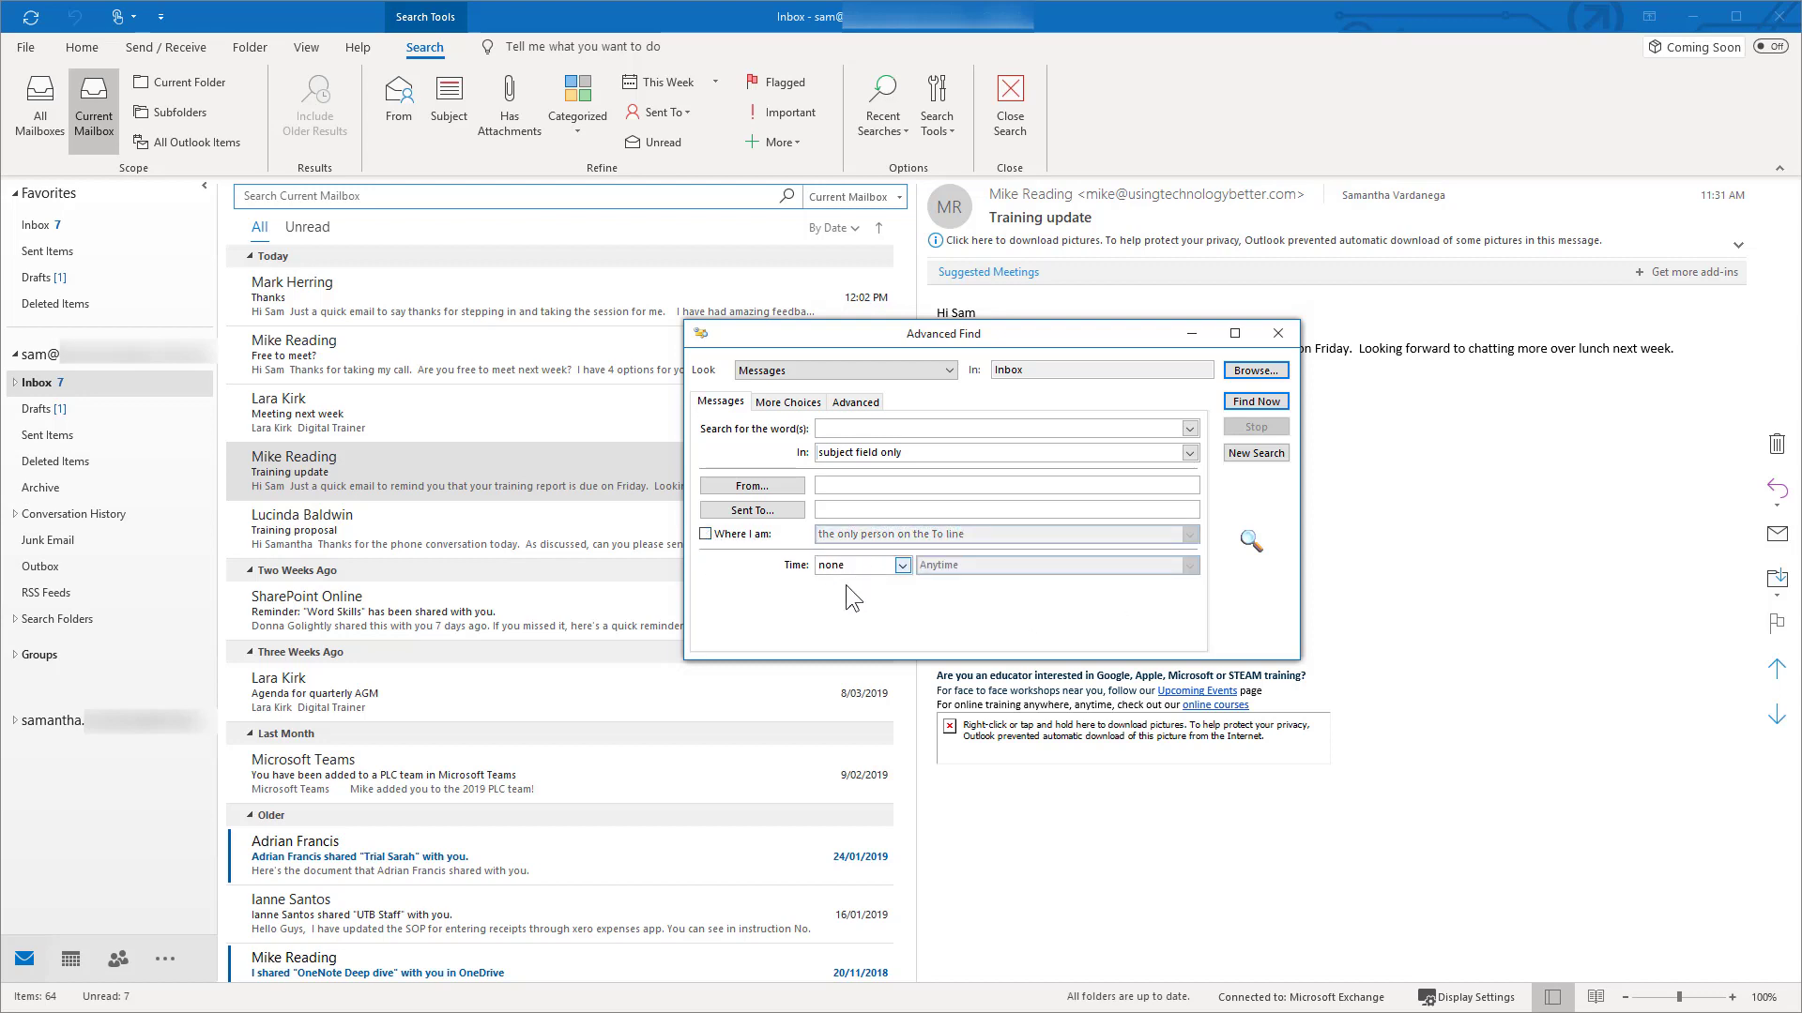
View the More Choices options in Advanced Find, then switch to the empty Advanced criteria page.
{"action": "left_click", "coordinate": [788, 403]}
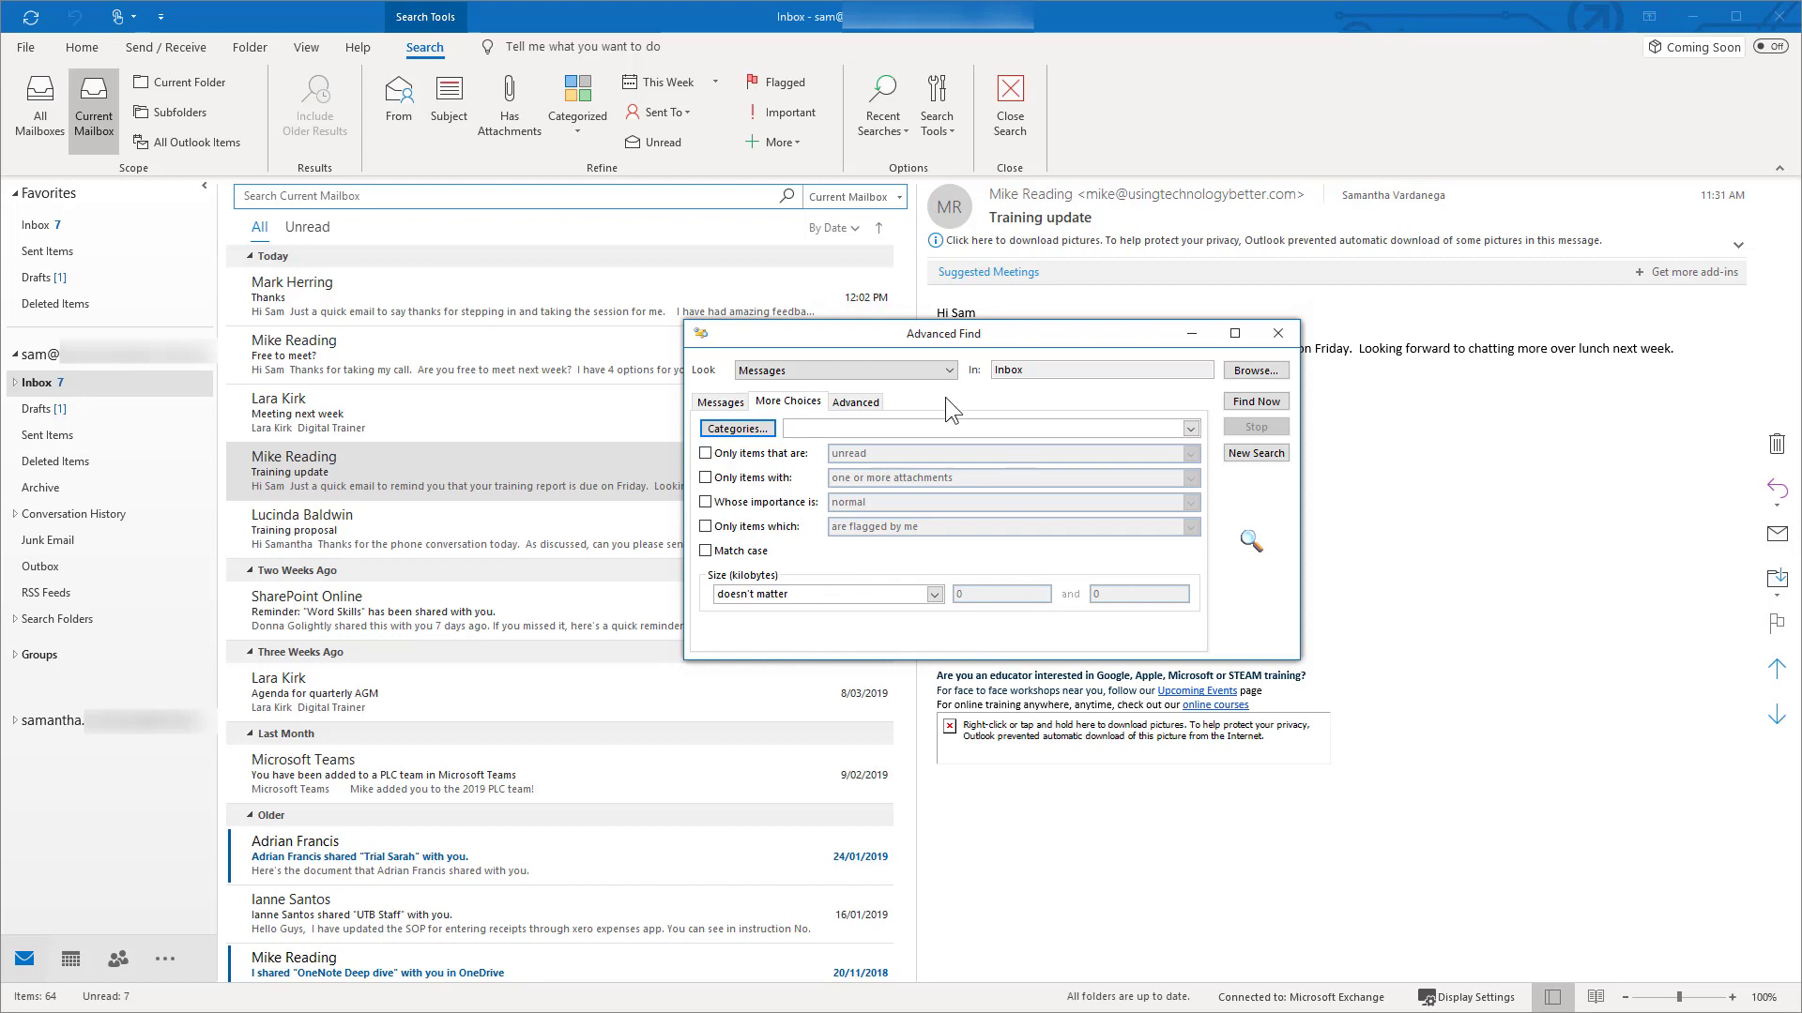
{"action": "left_click", "coordinate": [867, 402]}
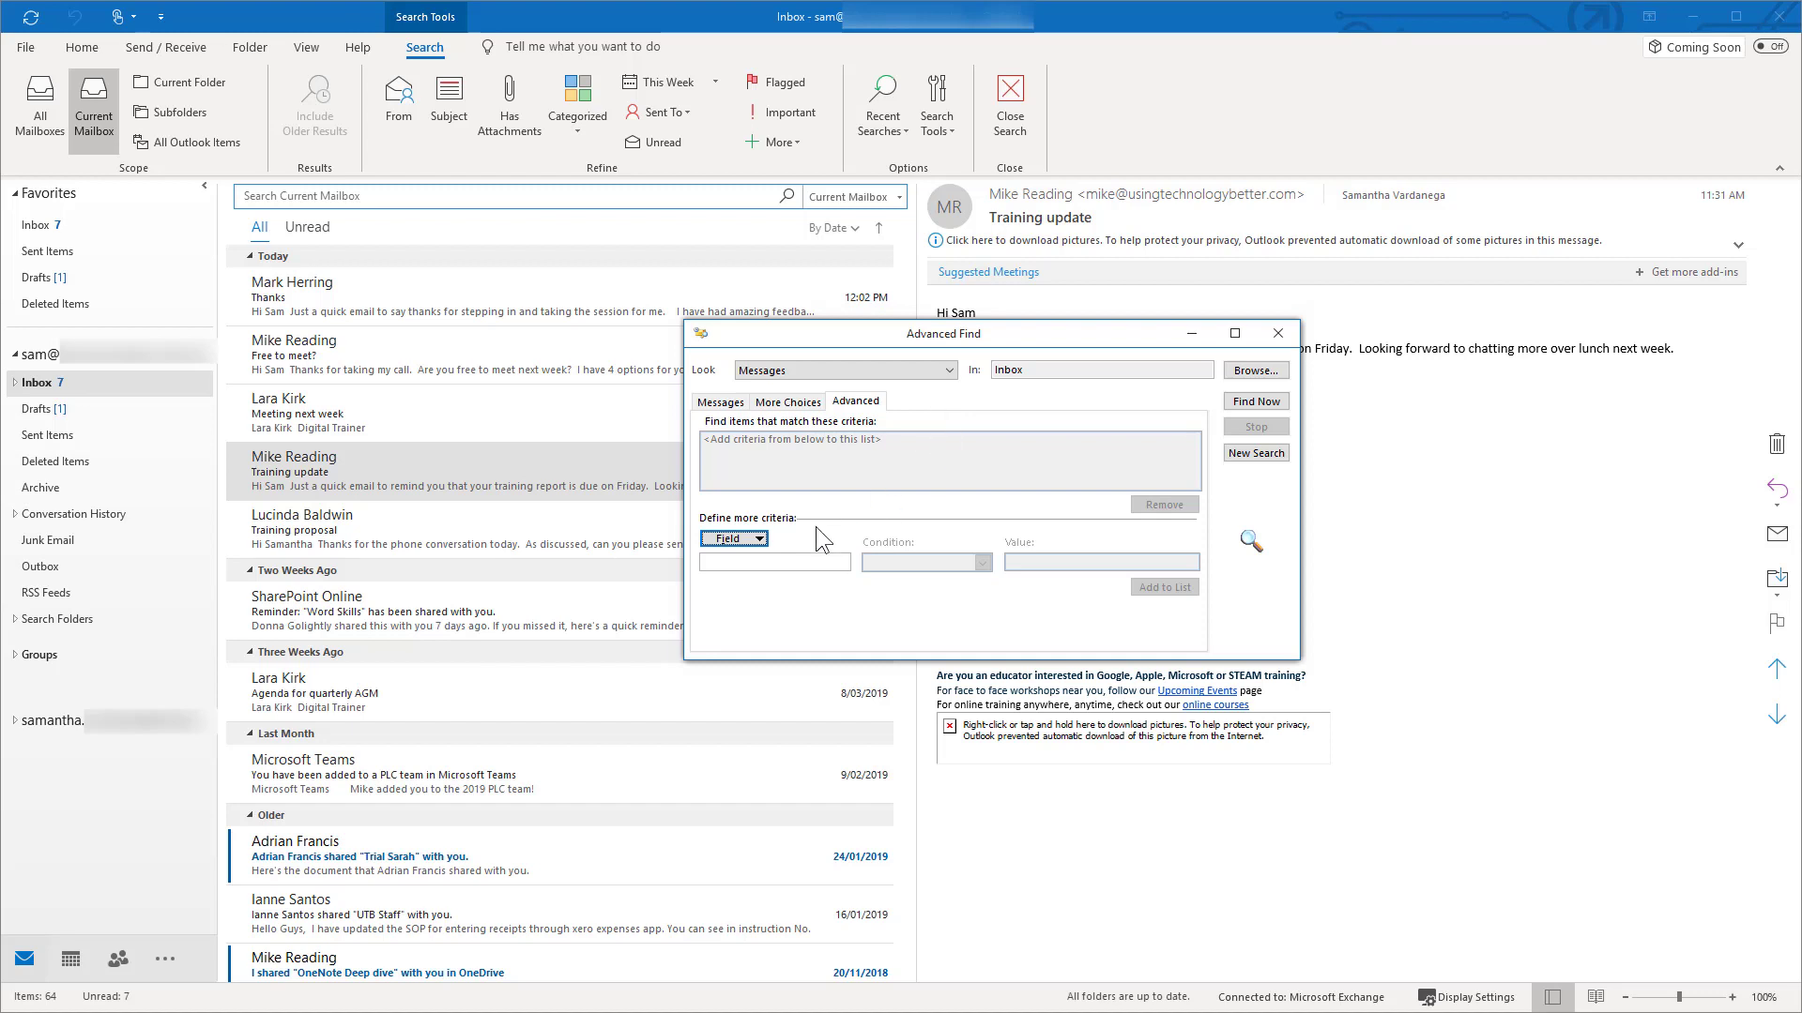
Browse the All Task fields list without choosing one, then dismiss Advanced Find.
{"action": "left_click", "coordinate": [759, 539]}
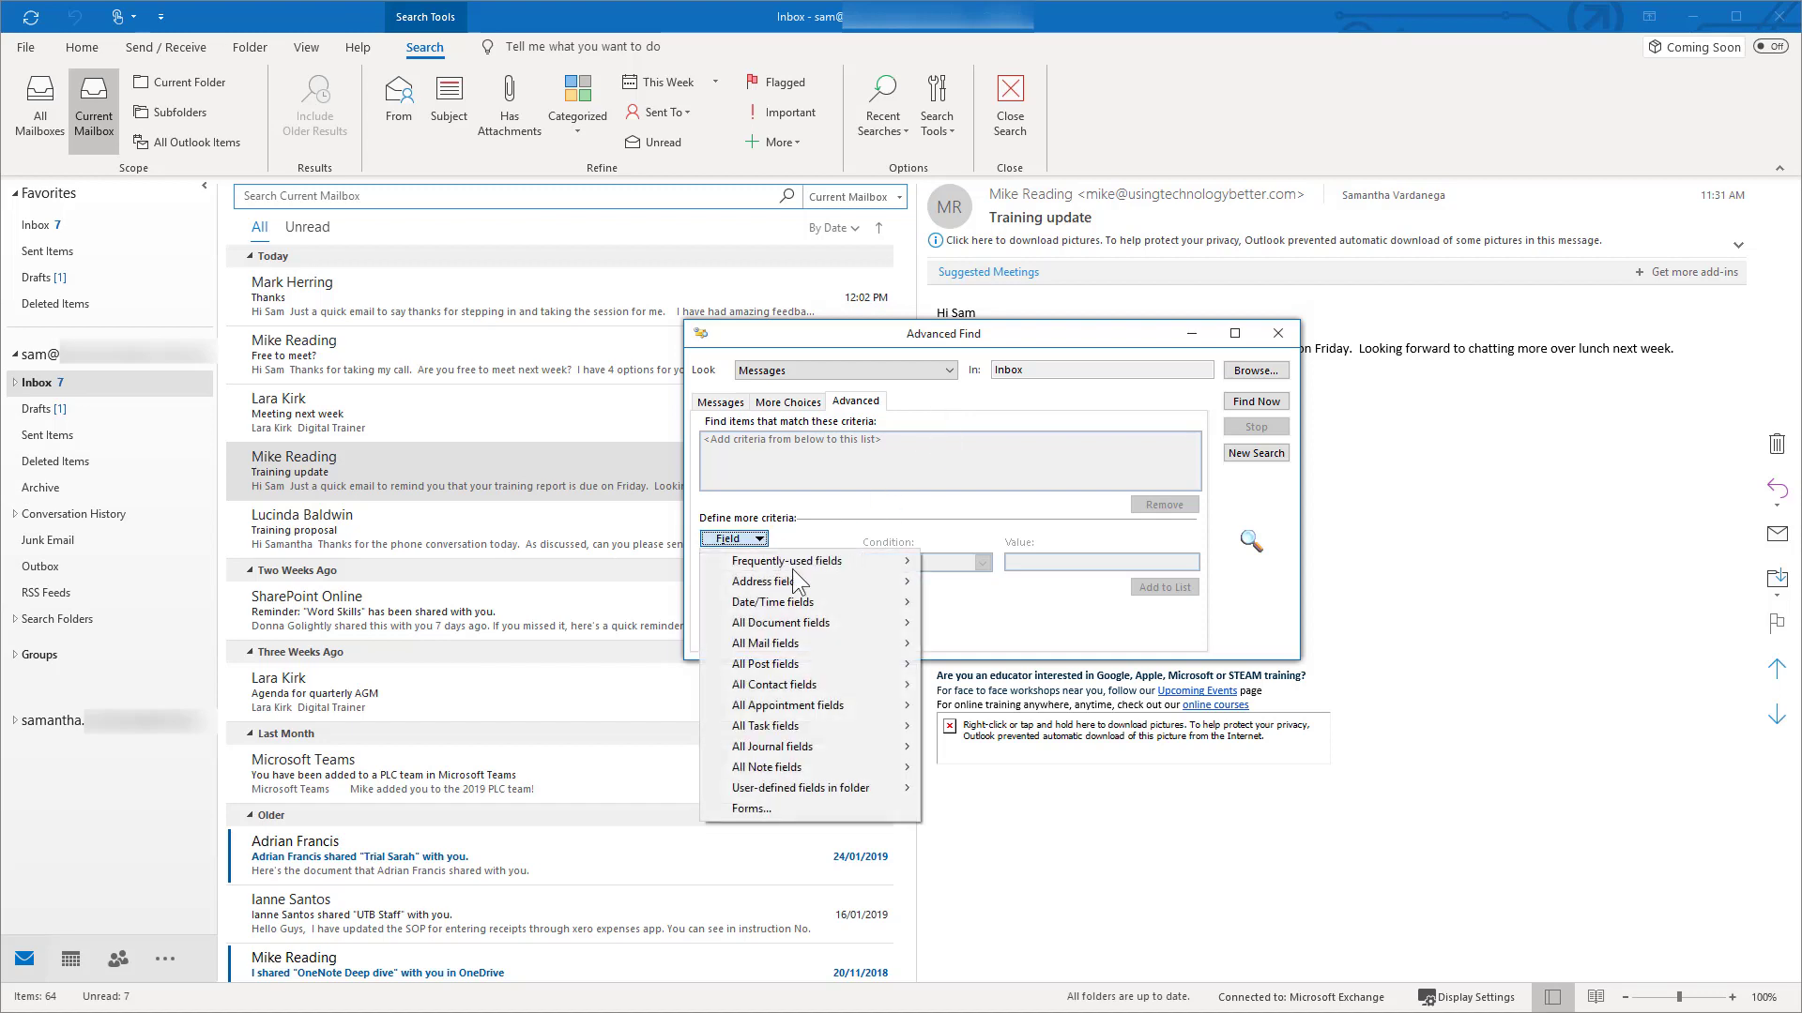
{"action": "mouse_move", "coordinate": [796, 730]}
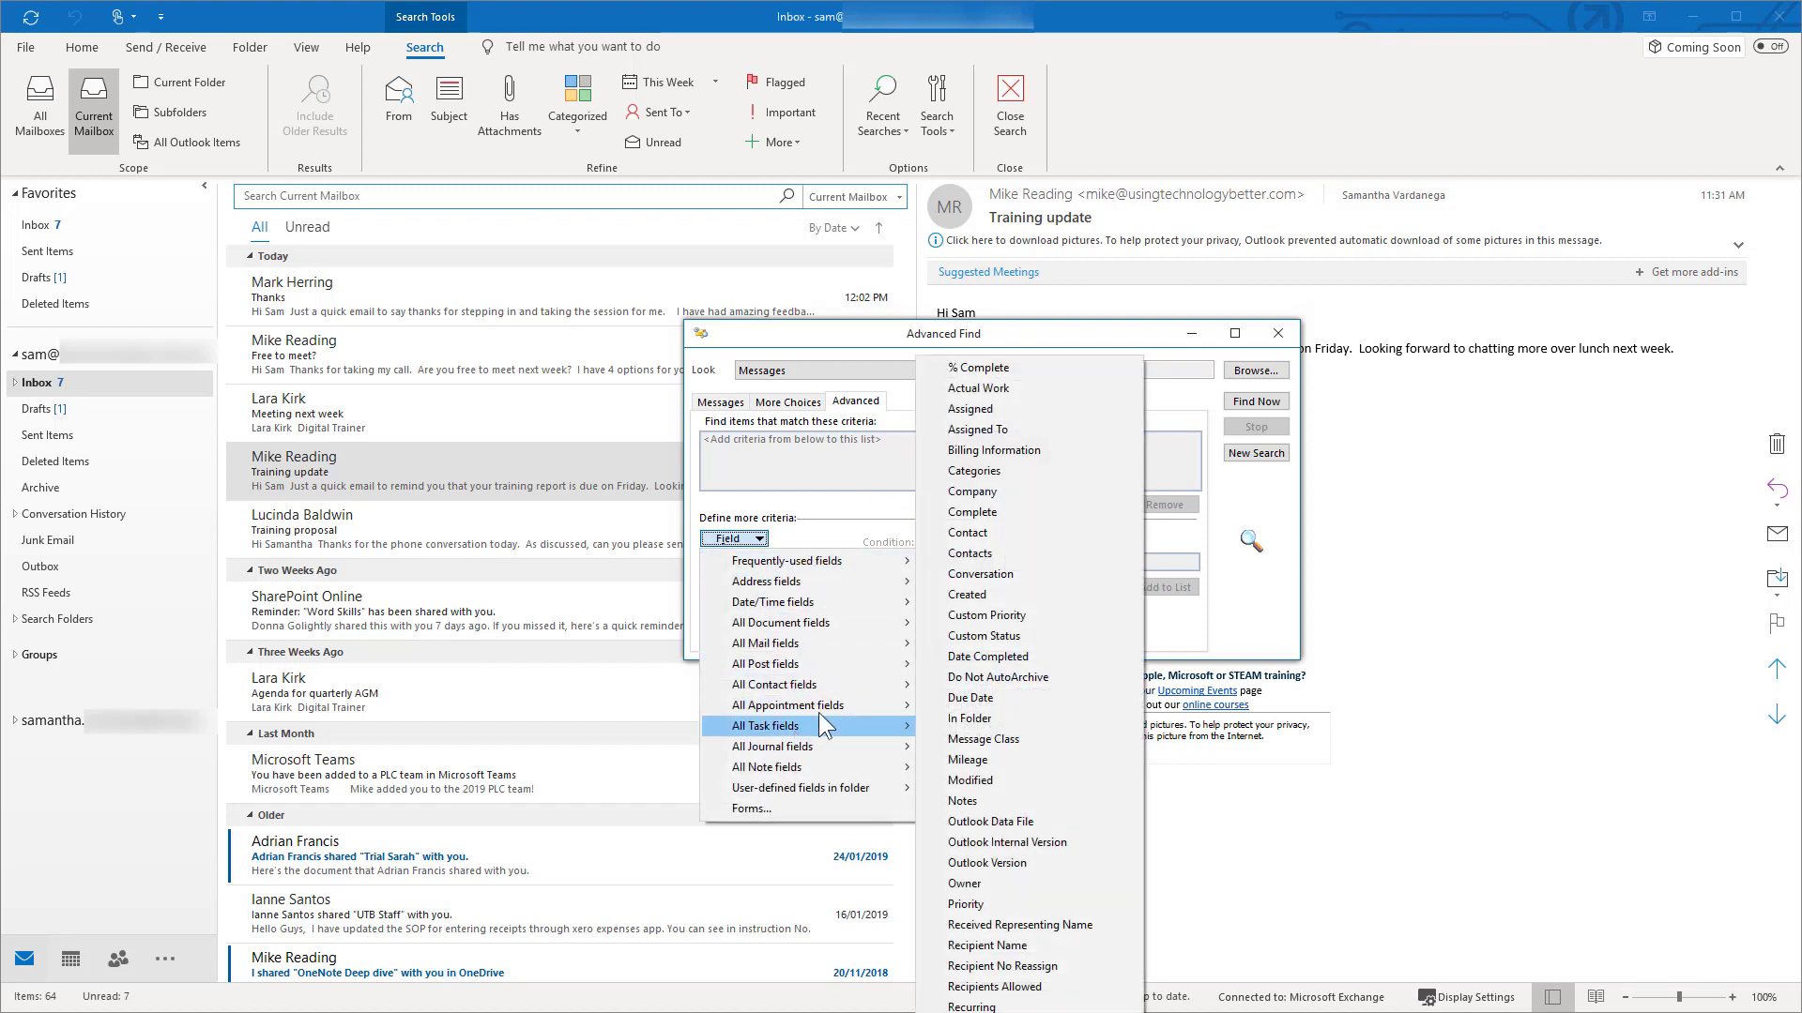
{"action": "left_click", "coordinate": [874, 505]}
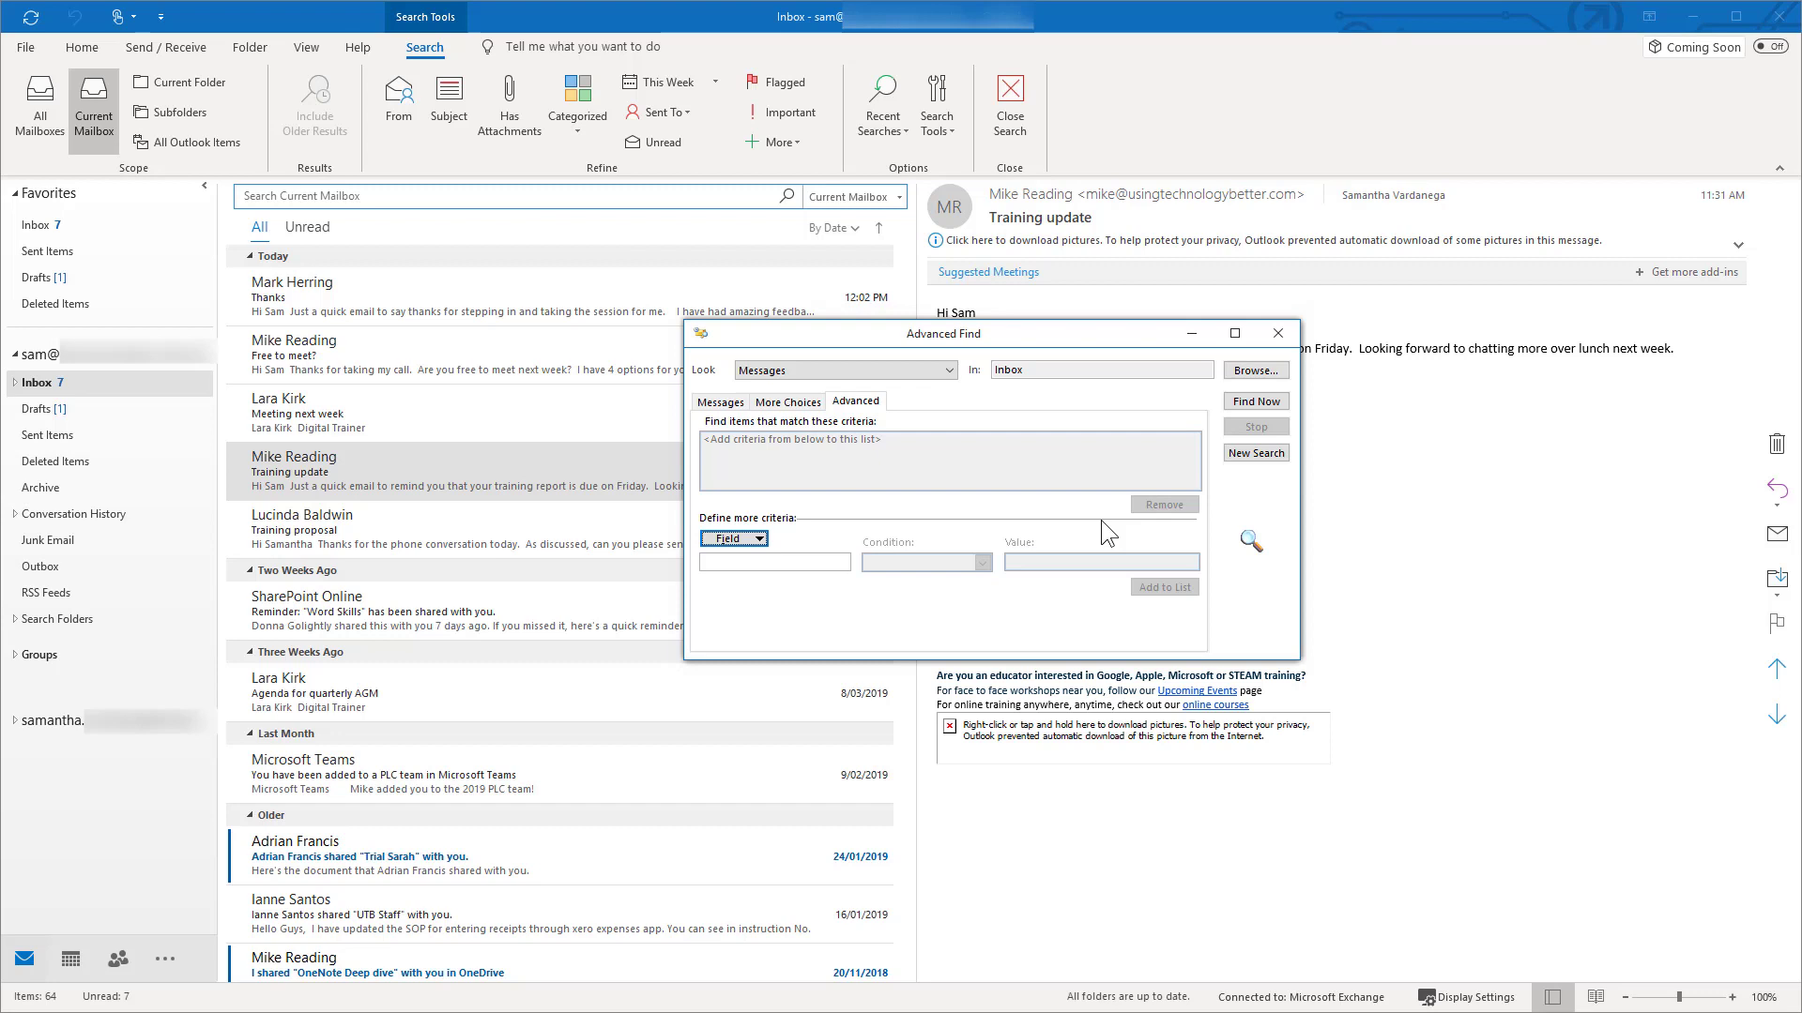
{"action": "left_click", "coordinate": [1278, 333]}
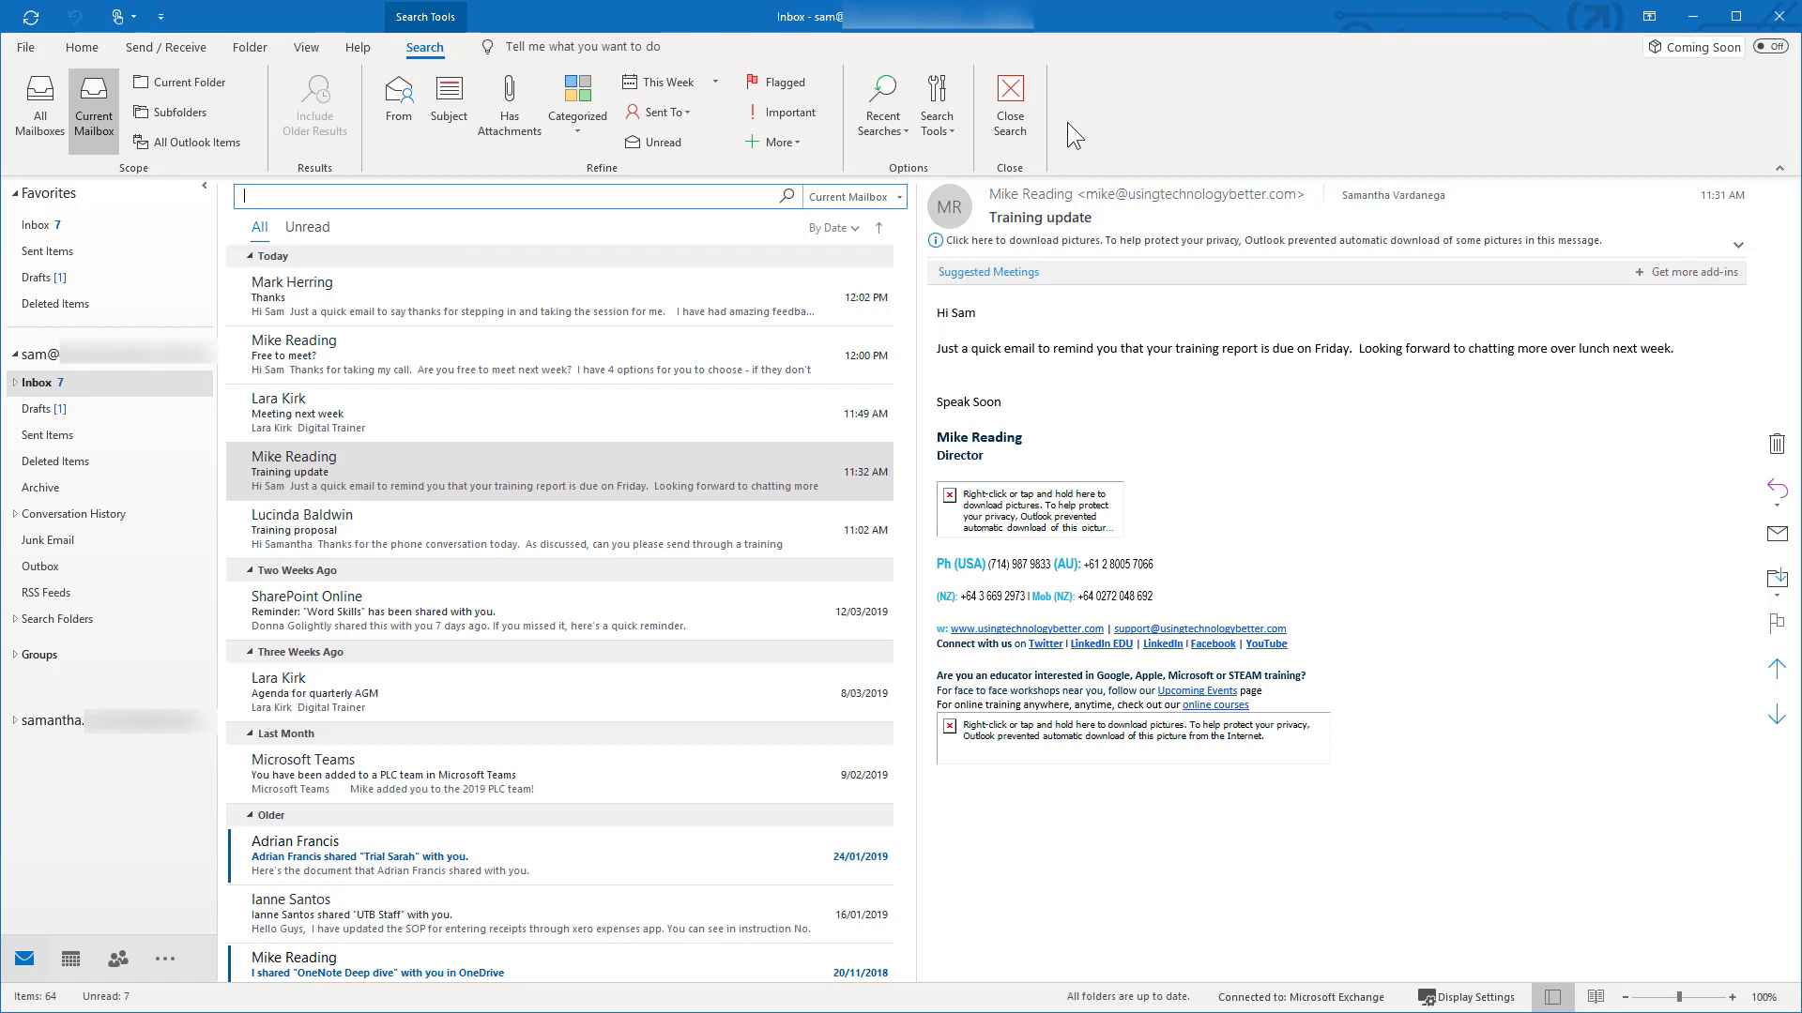
Rerun 'isread:no' from Recent Searches to list the 43 unread items.
{"action": "left_click", "coordinate": [905, 131]}
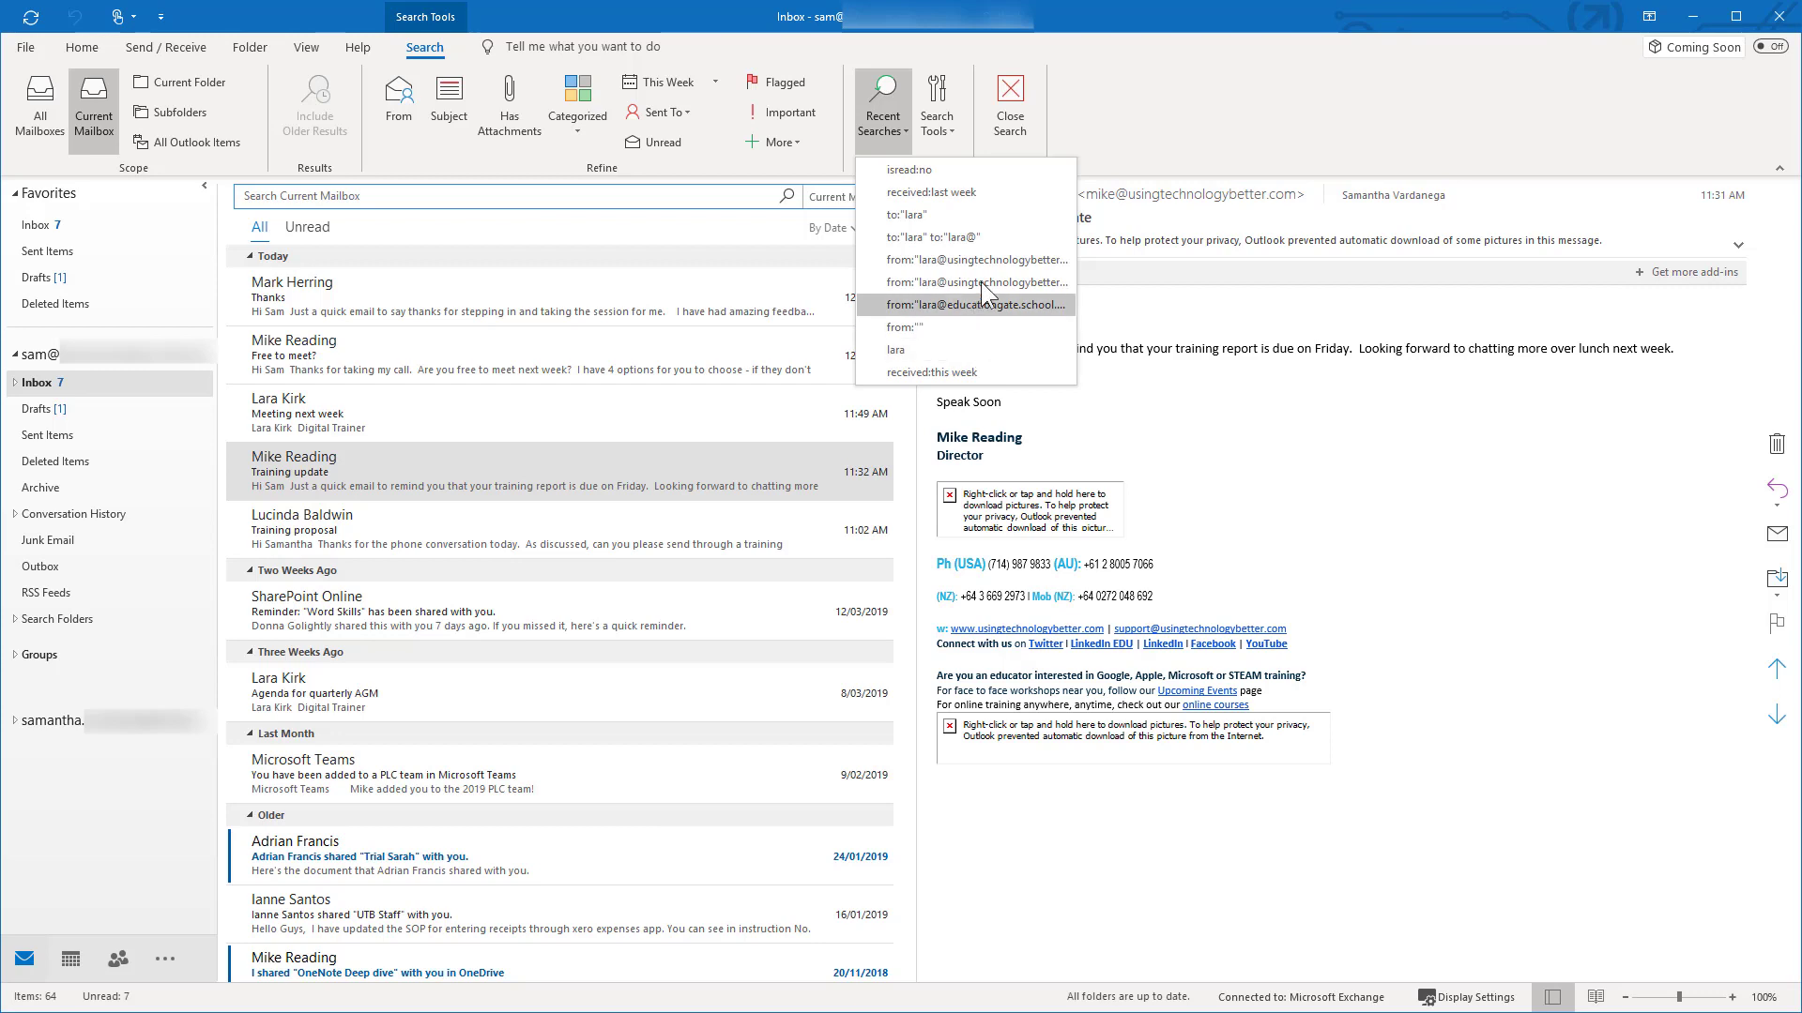
{"action": "left_click", "coordinate": [976, 171]}
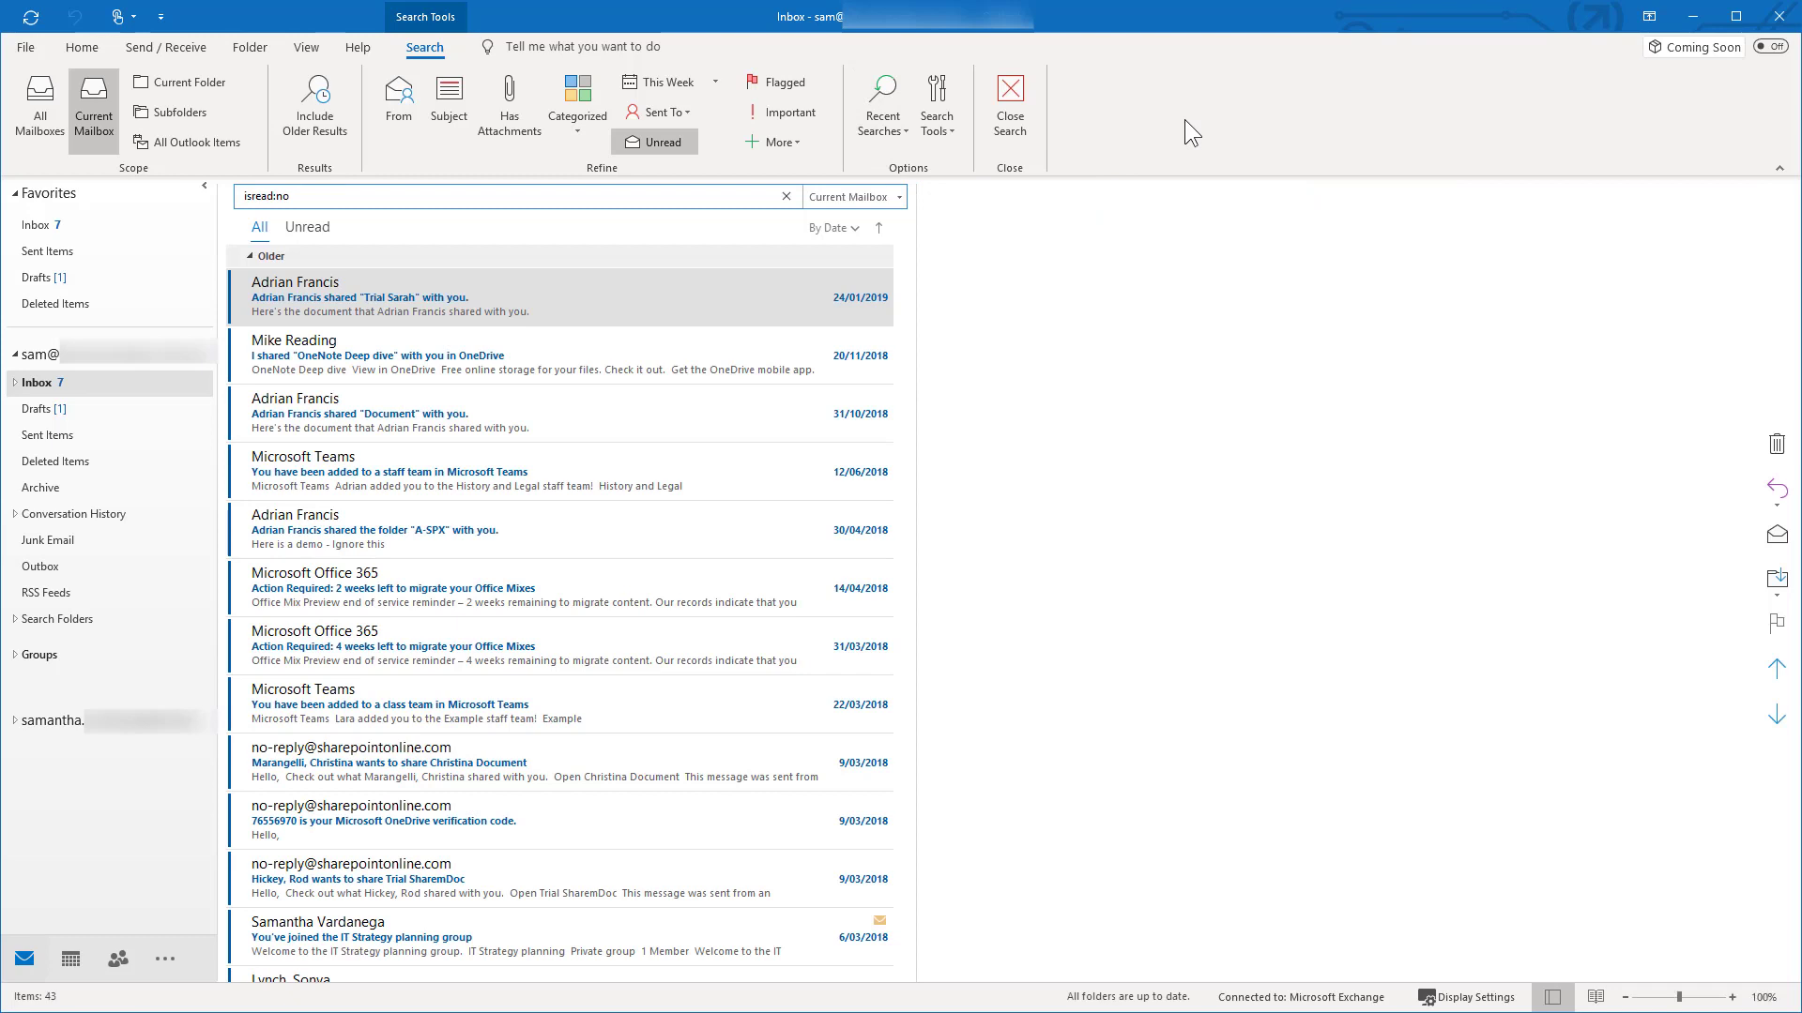